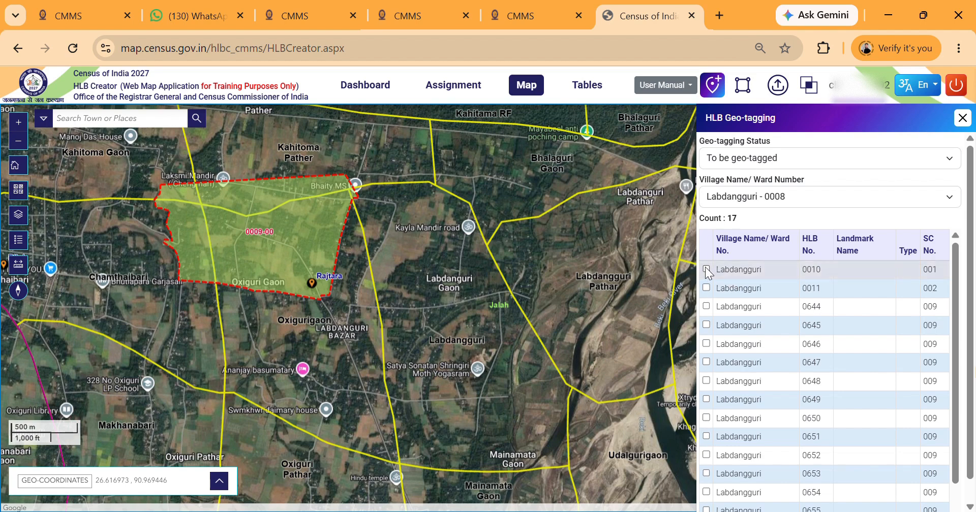
Step: Open the geo-tagging details of HLB 0038 from the blocks to be geo-tagged in village Kajiamati - 0017
click(715, 87)
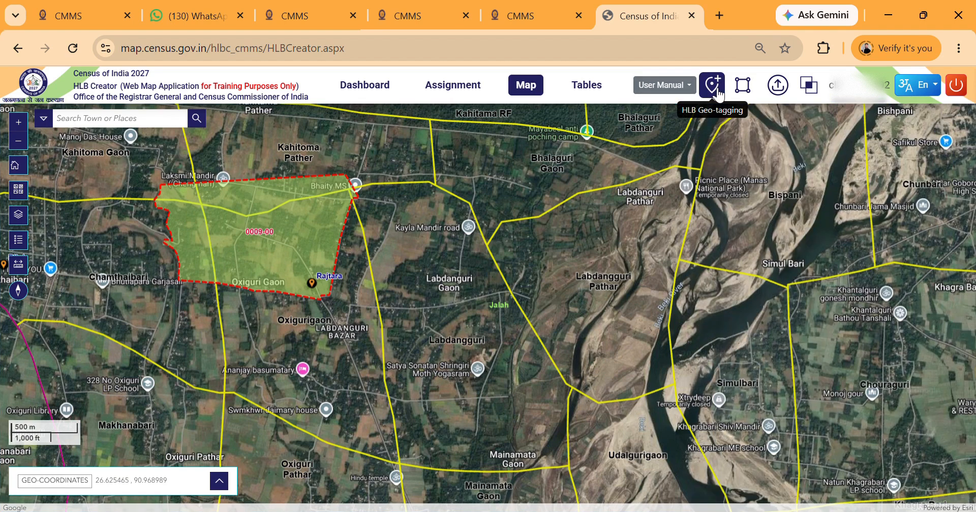
click(716, 91)
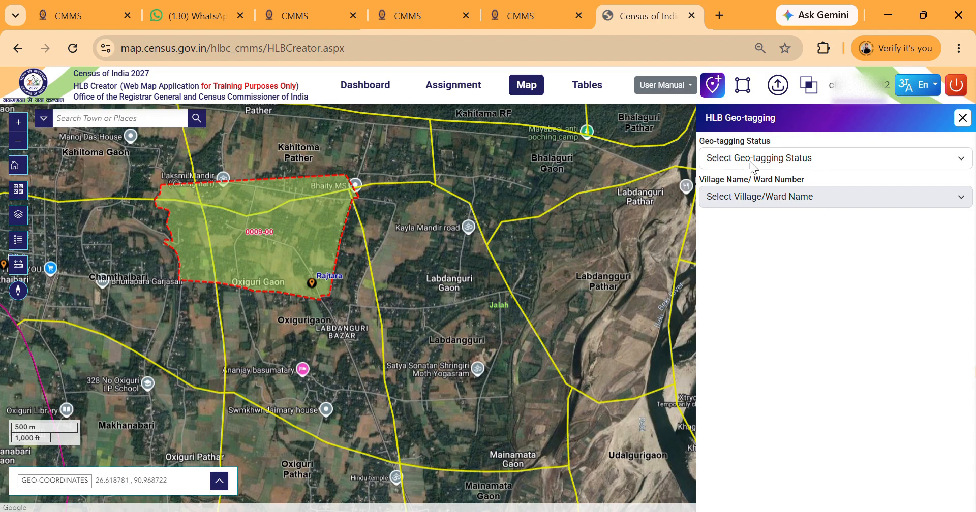
click(748, 218)
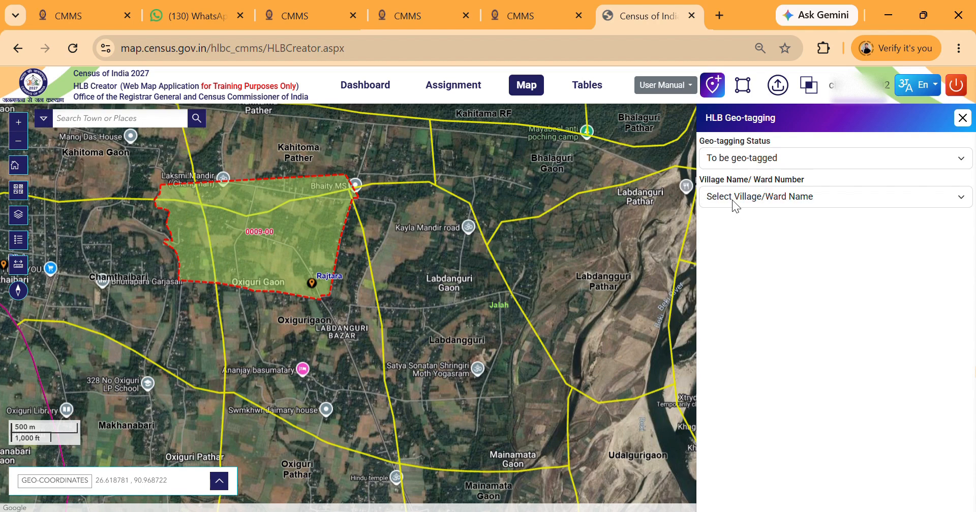
click(772, 367)
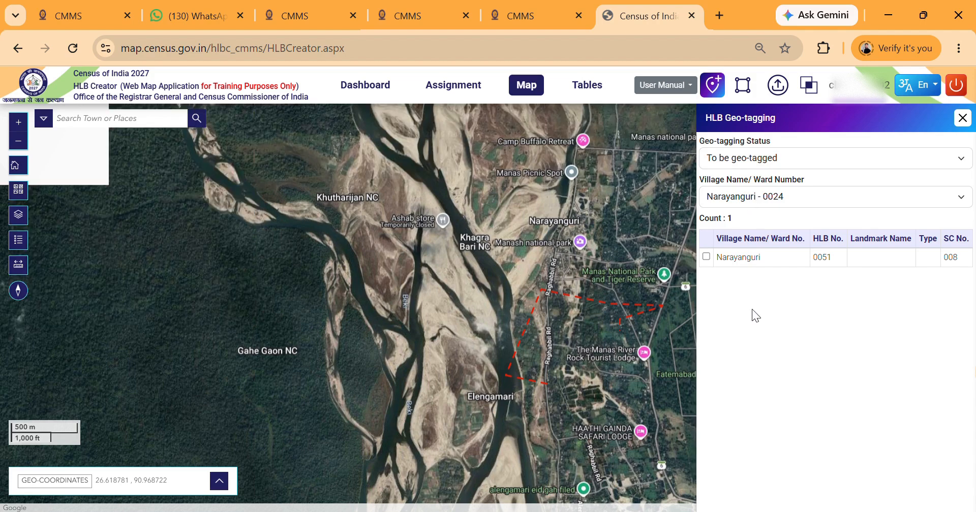
click(755, 380)
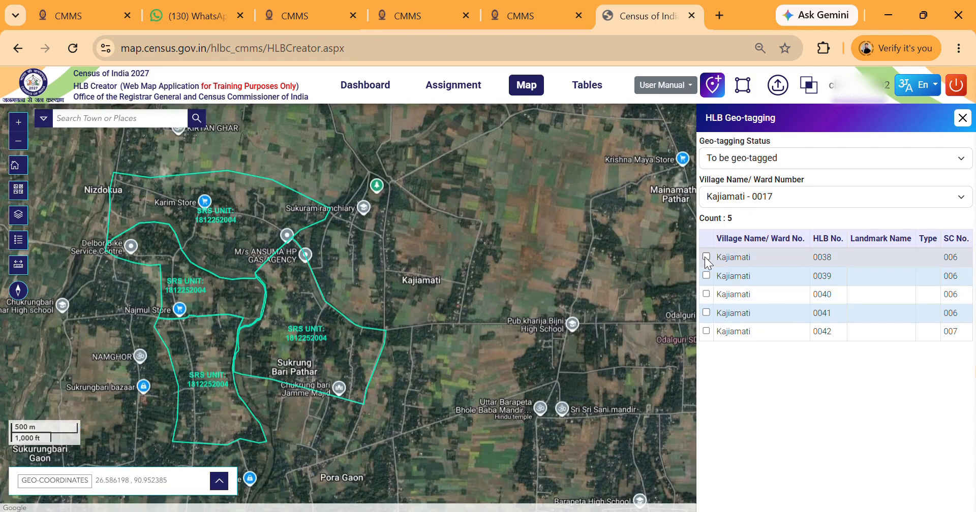
click(706, 257)
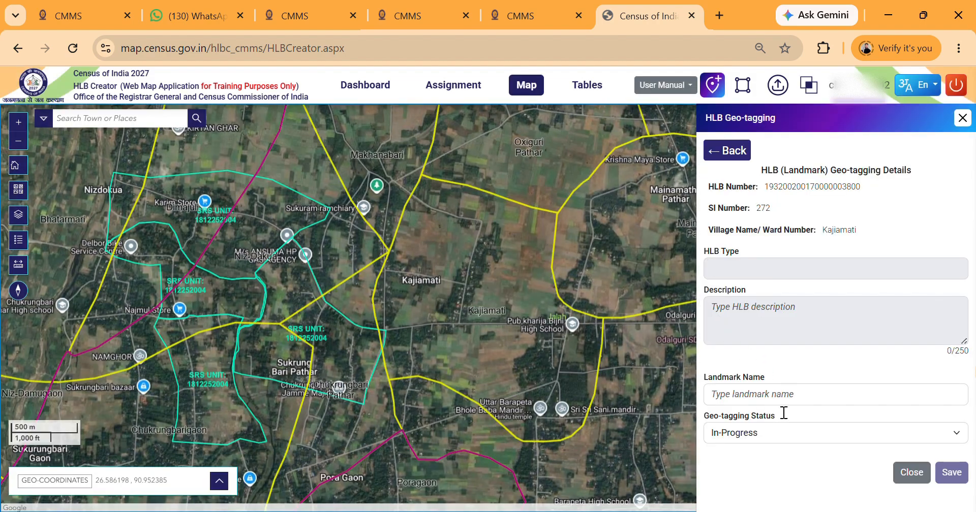
Step: Place the HLB 0038 landmark point on Fino Payment Bank Csp and name the landmark "Fino payment Bank"
click(473, 297)
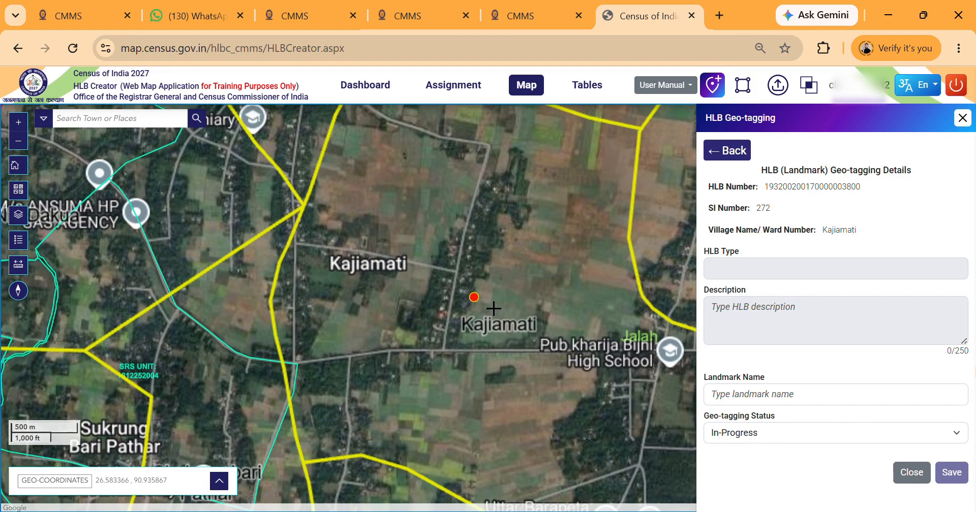
drag(541, 306, 460, 235)
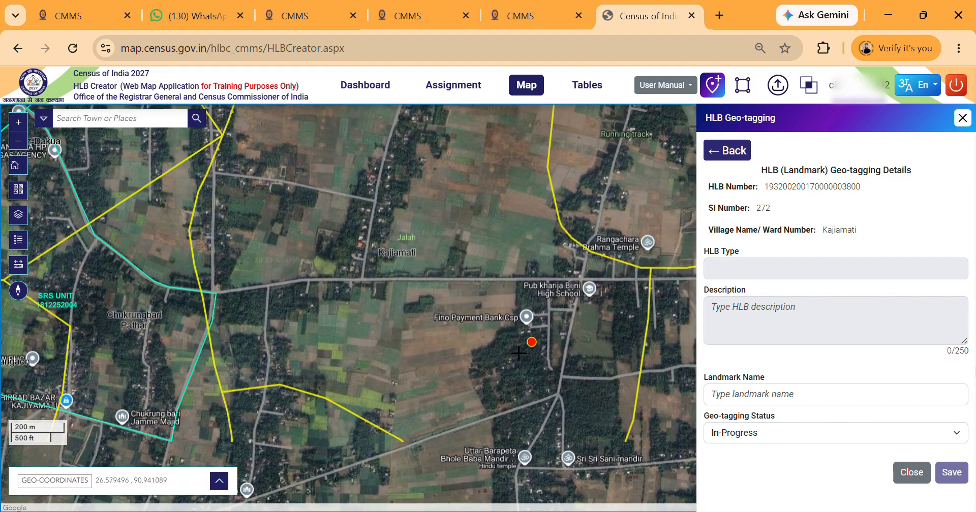
click(538, 328)
click(746, 401)
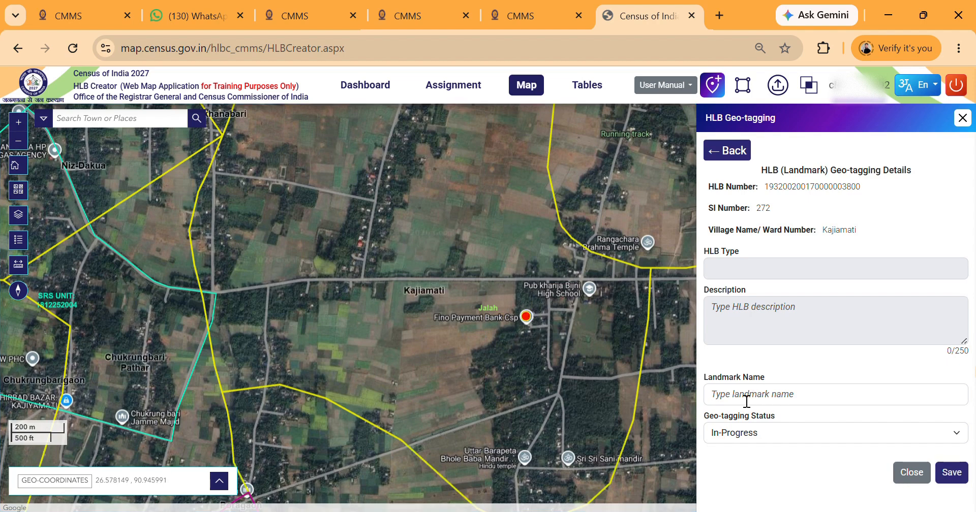
text(Fino payment Bank)
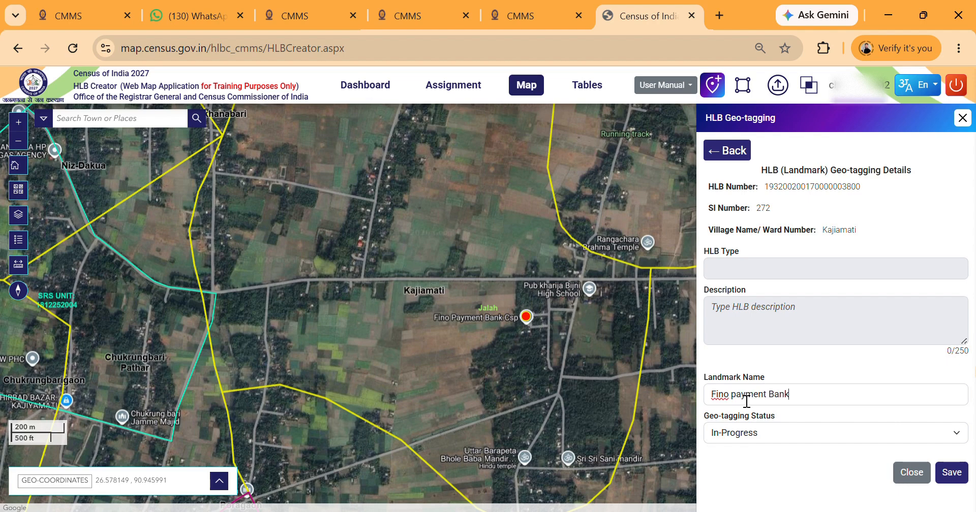
Step: Choose the geo-tagging status of the Fino payment Bank landmark and save it
click(757, 440)
click(751, 488)
click(951, 472)
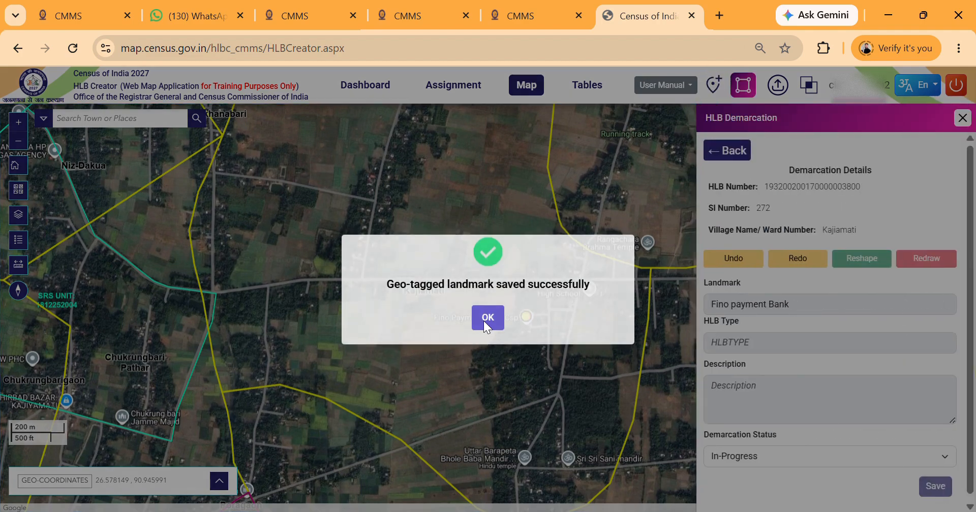
click(488, 318)
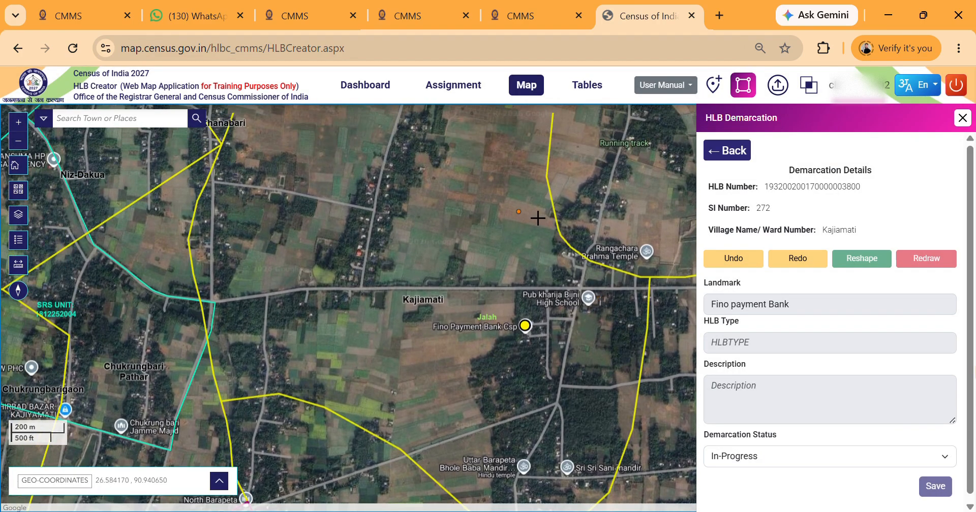
Step: Draw the HLB 0038 demarcation polygon around the Fino payment Bank landmark, following the yellow boundary line along its south and east sides
click(552, 216)
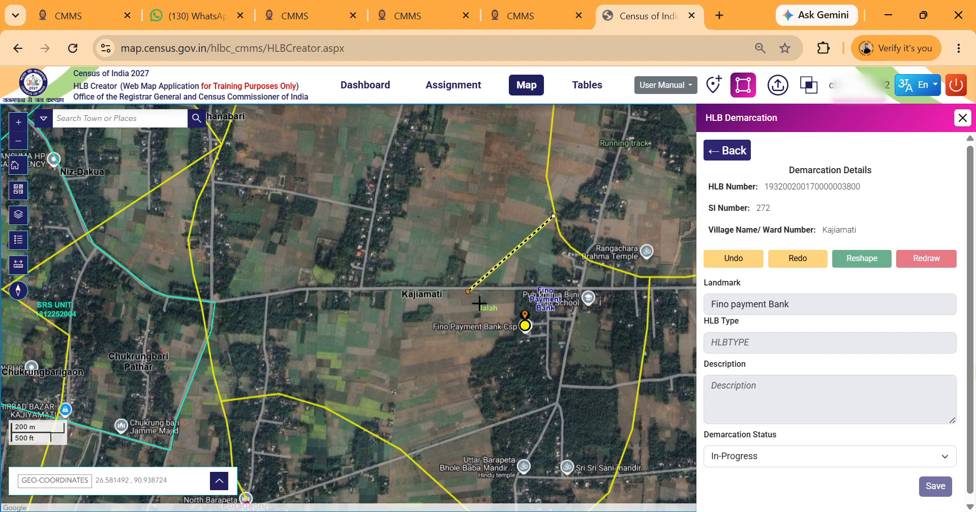
click(468, 287)
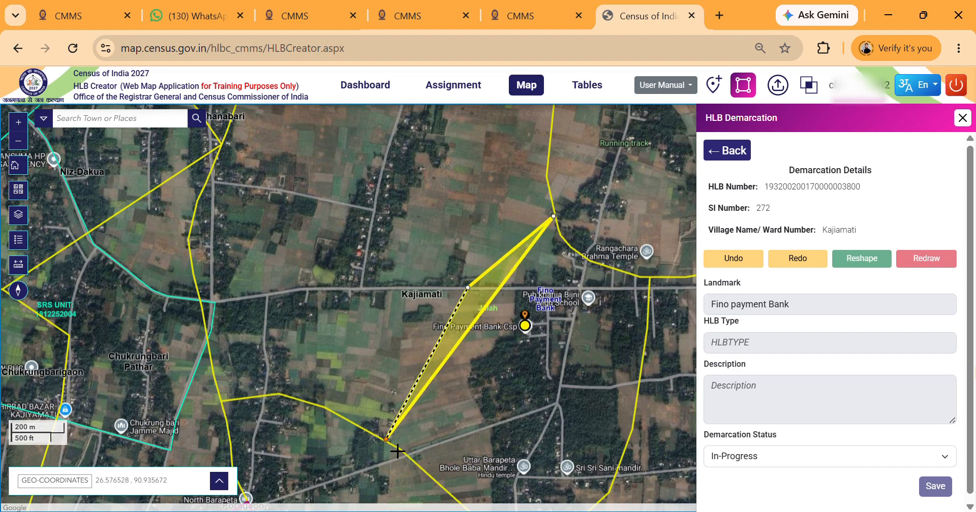
drag(392, 447, 389, 342)
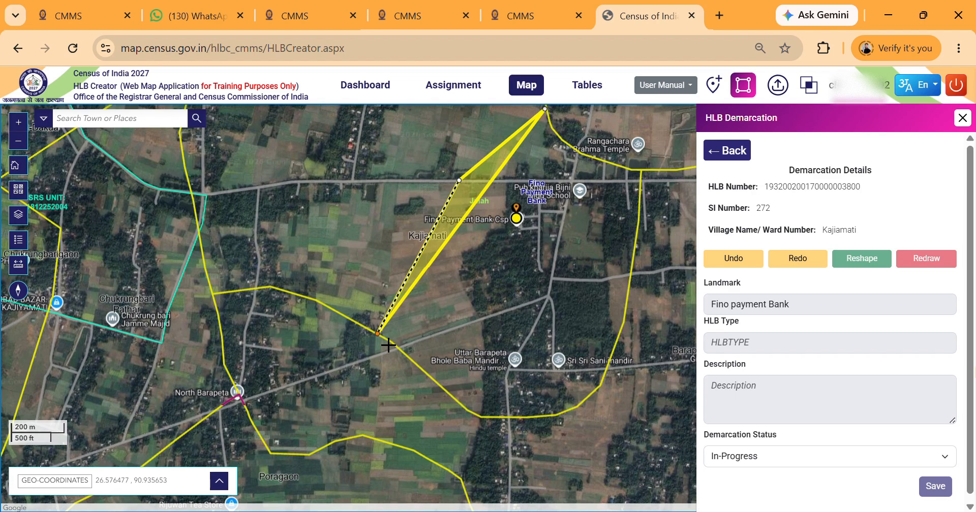
click(389, 342)
click(440, 385)
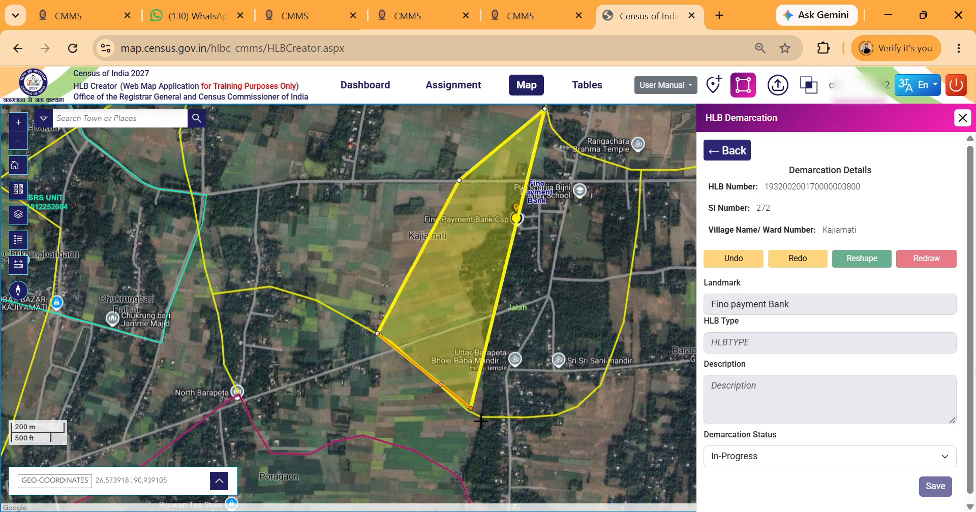
click(477, 422)
click(492, 426)
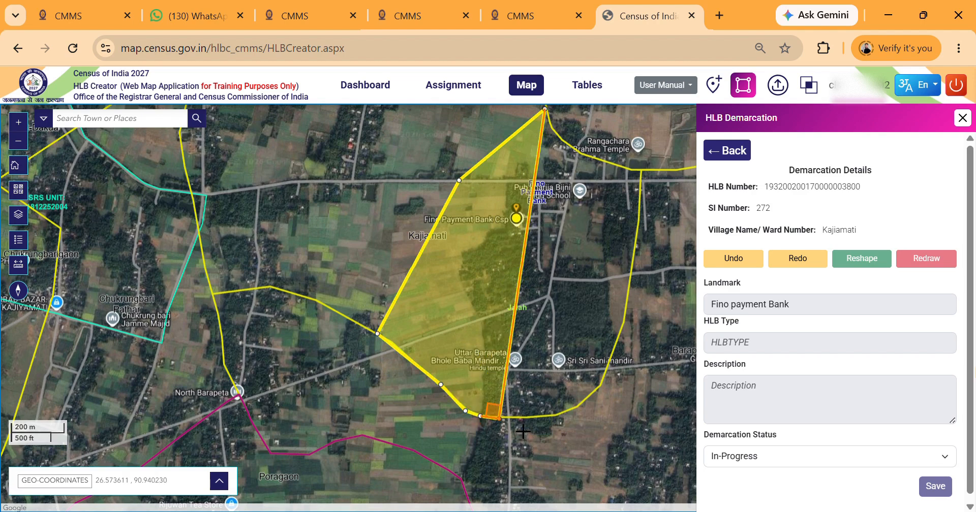
click(573, 427)
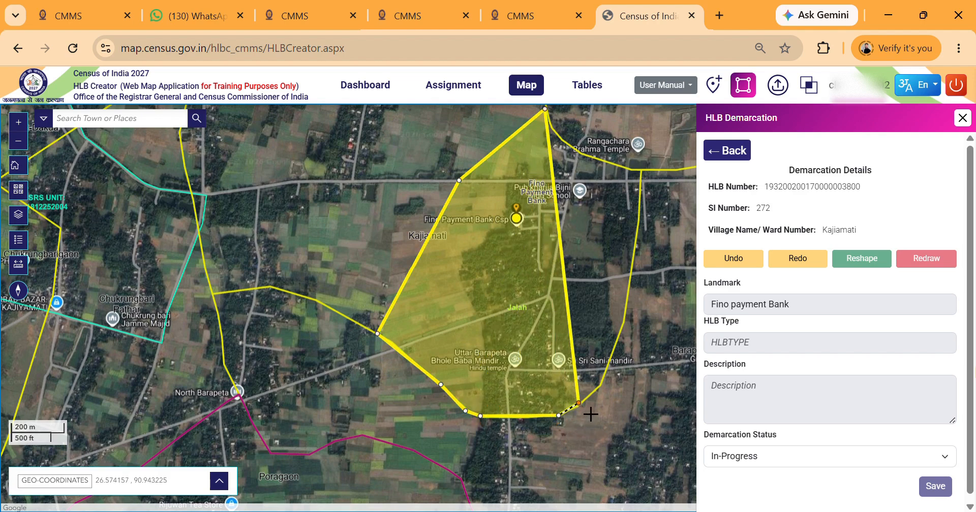
click(591, 414)
click(611, 398)
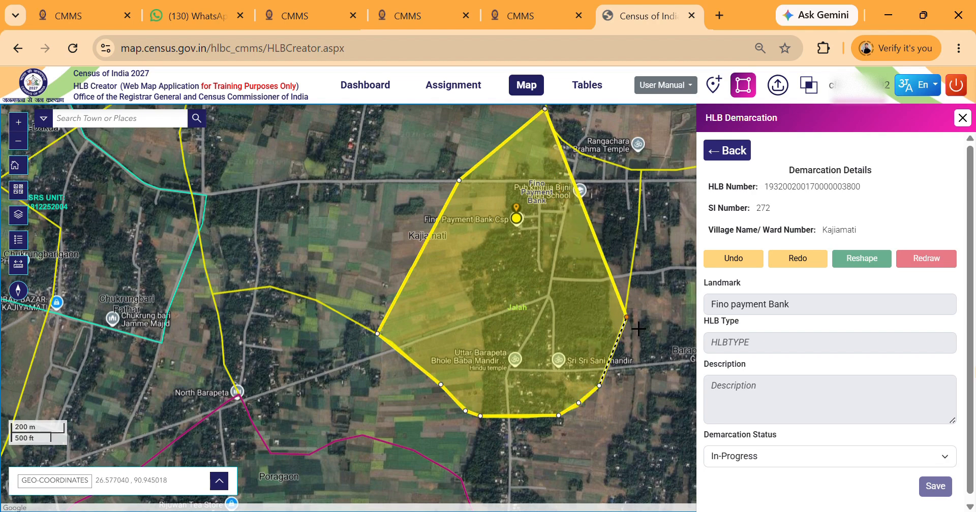
click(637, 331)
click(654, 180)
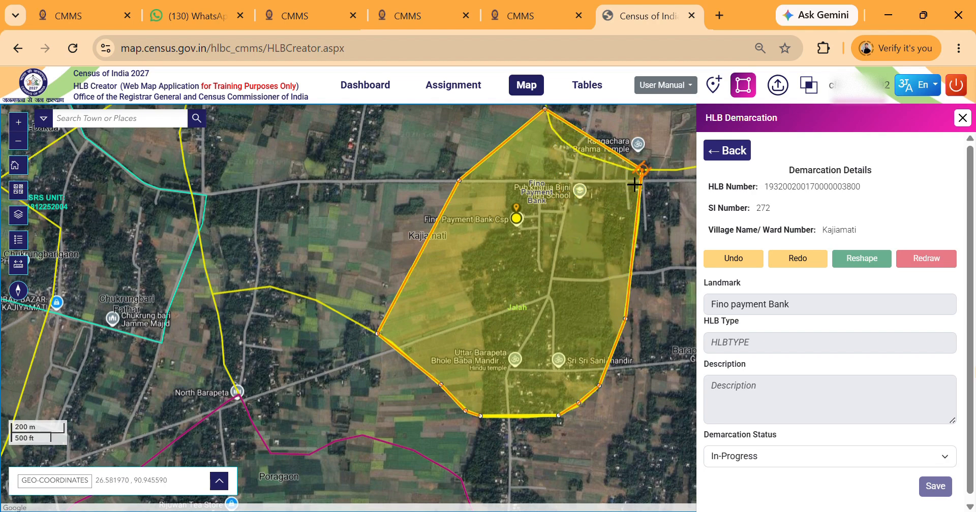
click(595, 168)
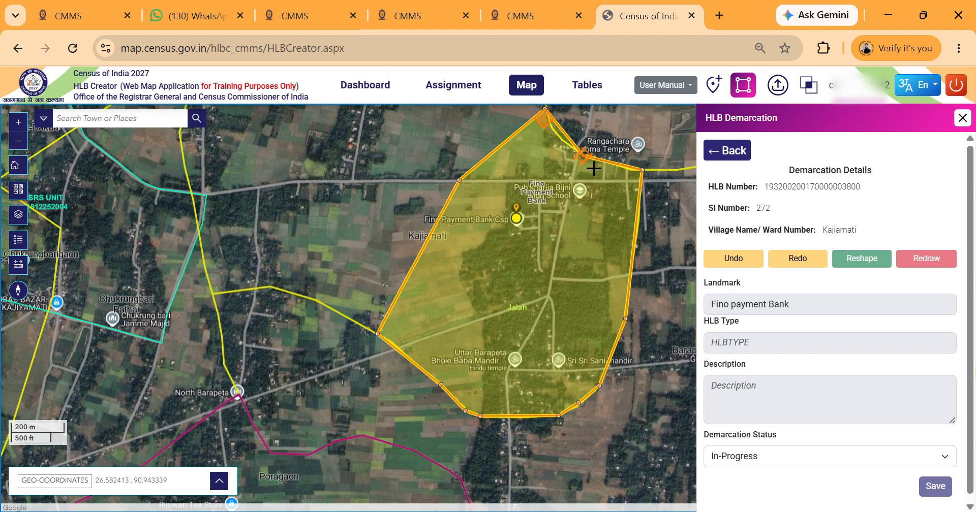
double_click(563, 149)
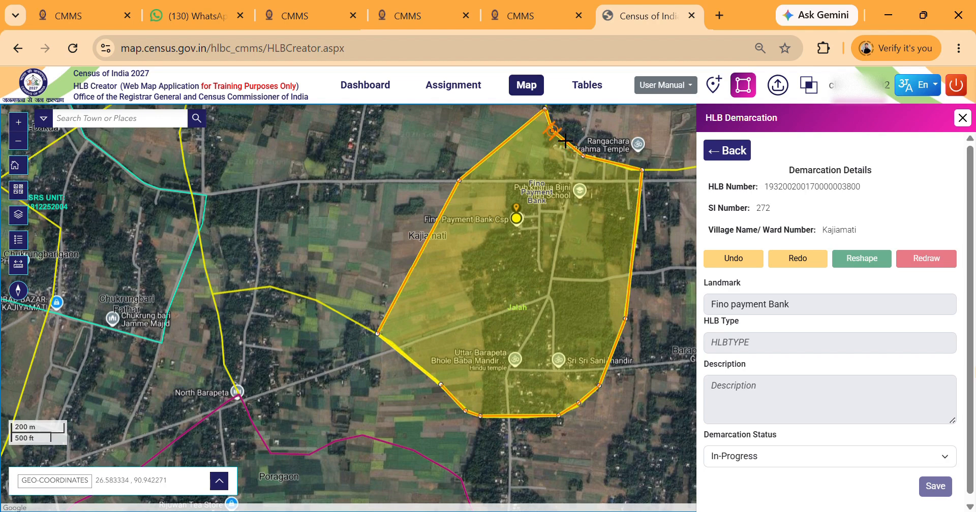
Step: Choose the demarcation status of HLB 0038 and save its boundary
click(793, 459)
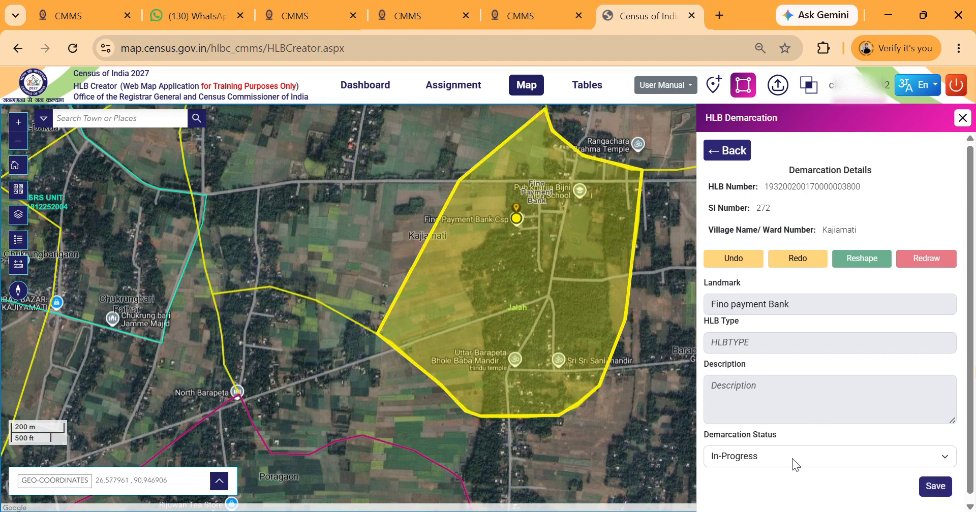
click(755, 436)
click(934, 487)
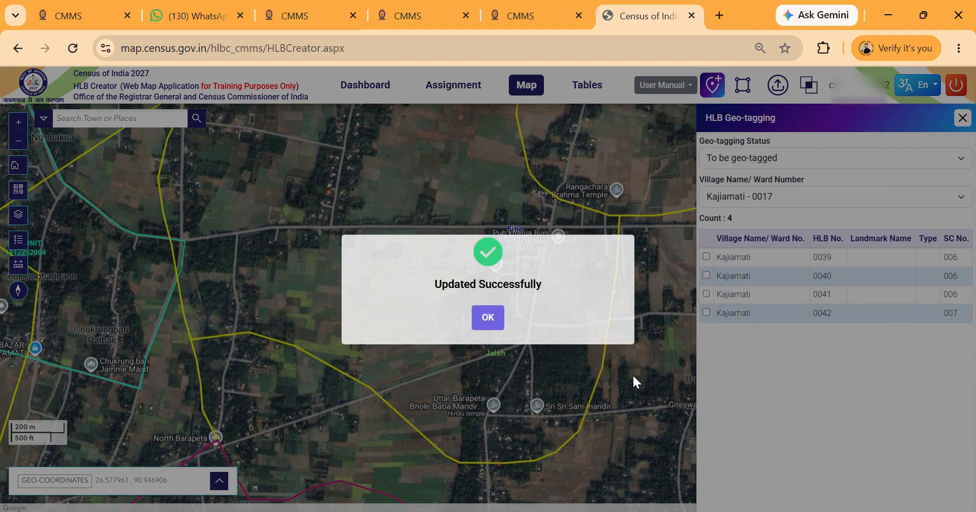
click(487, 317)
click(534, 6)
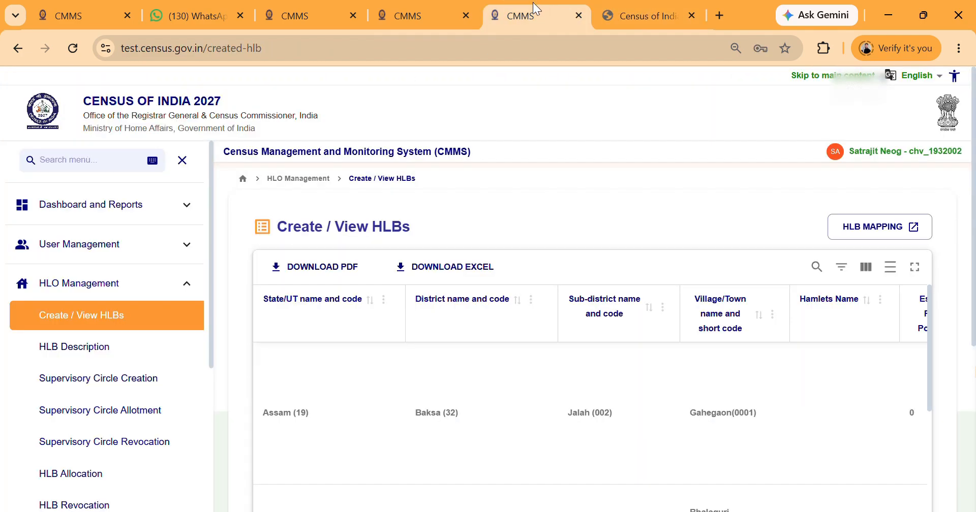
click(642, 9)
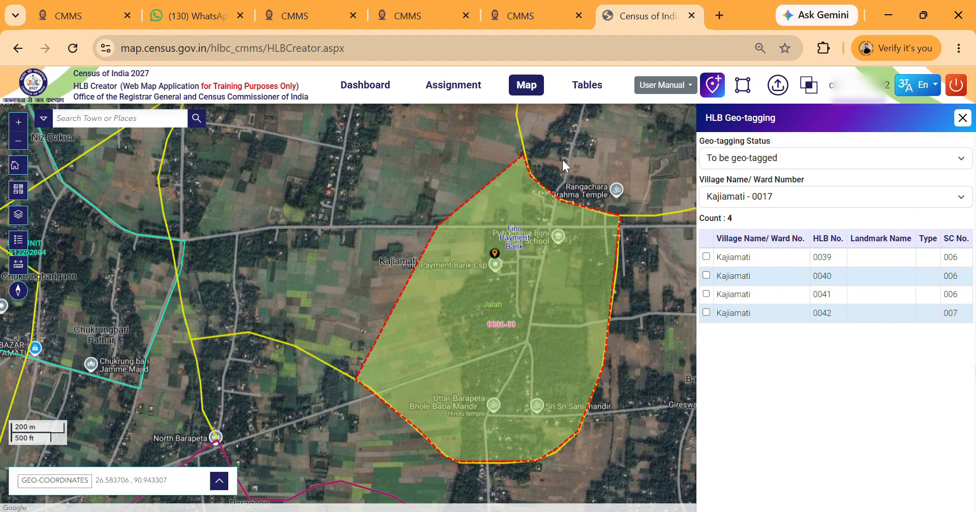
drag(563, 163, 610, 231)
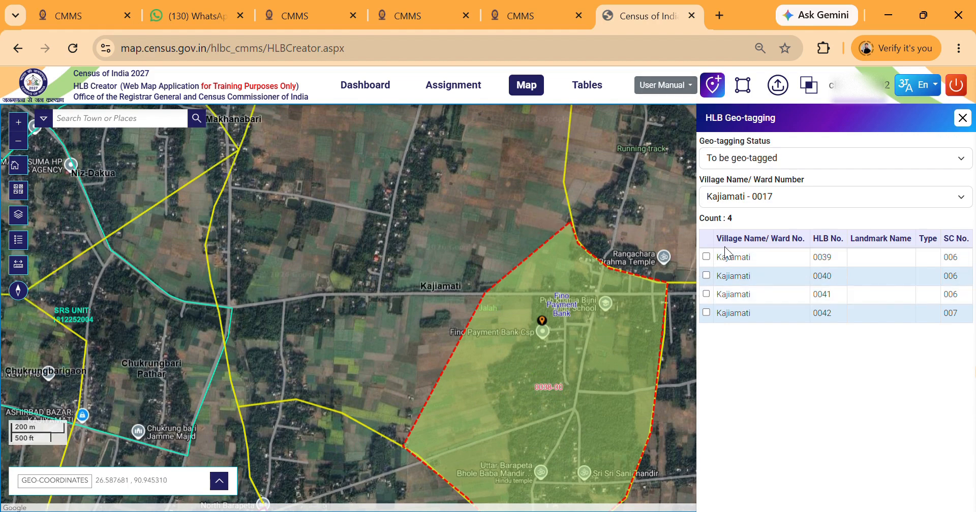
click(706, 258)
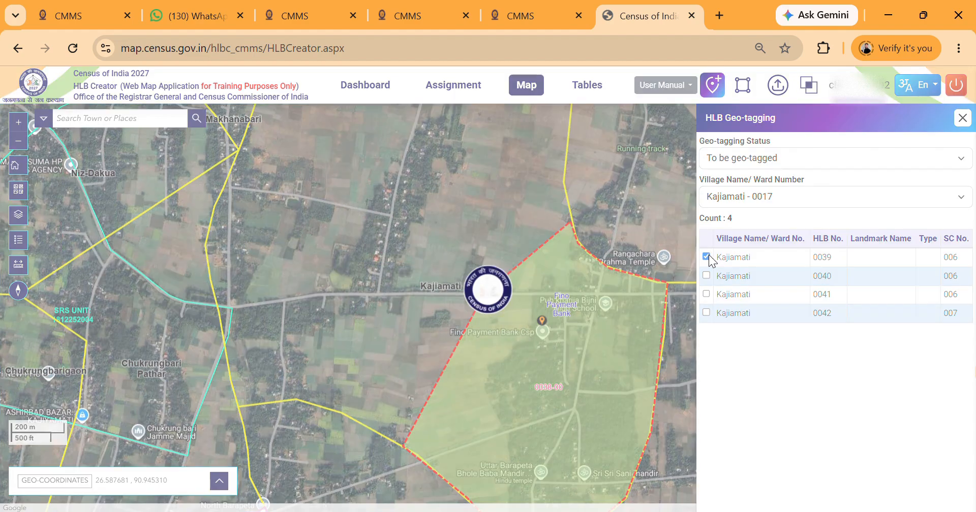
scroll(531, 292, up, 2)
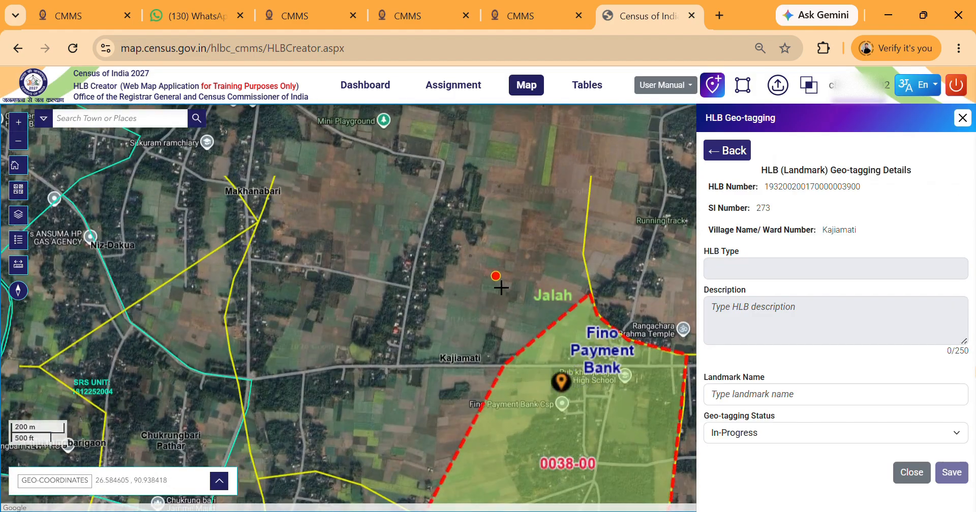
drag(483, 345, 468, 209)
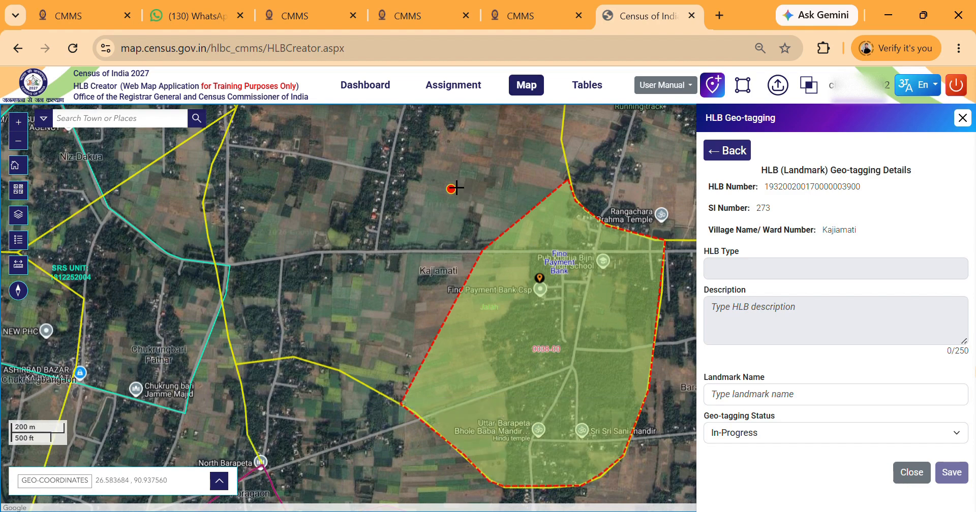
drag(452, 188, 453, 277)
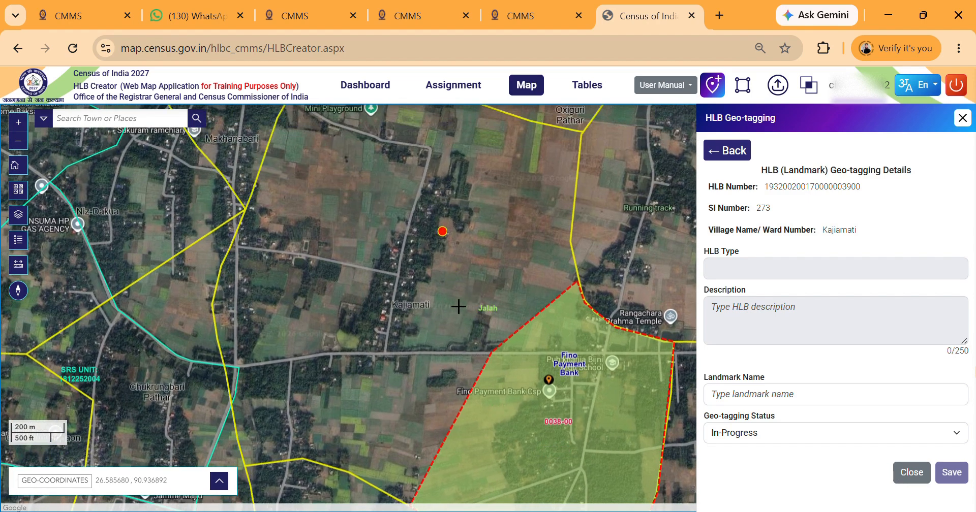
drag(449, 230, 460, 265)
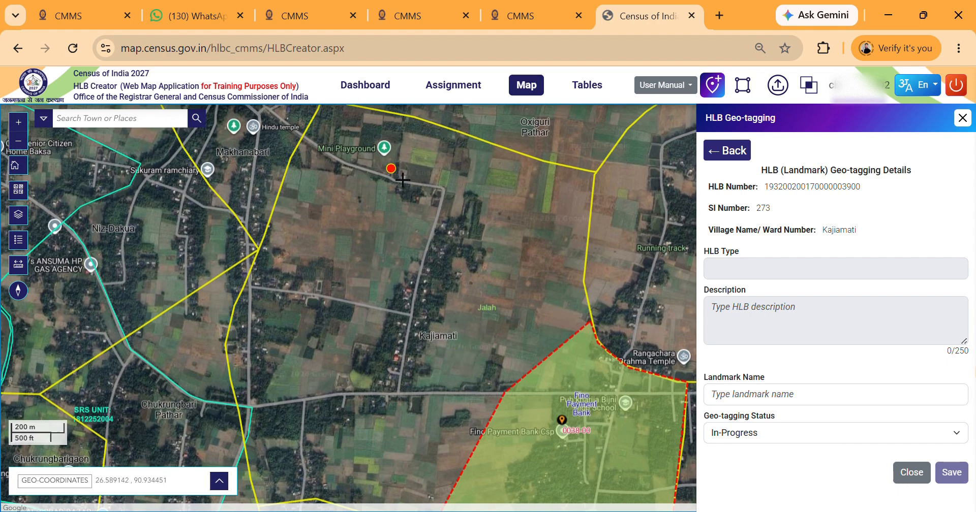
scroll(396, 164, up, 1)
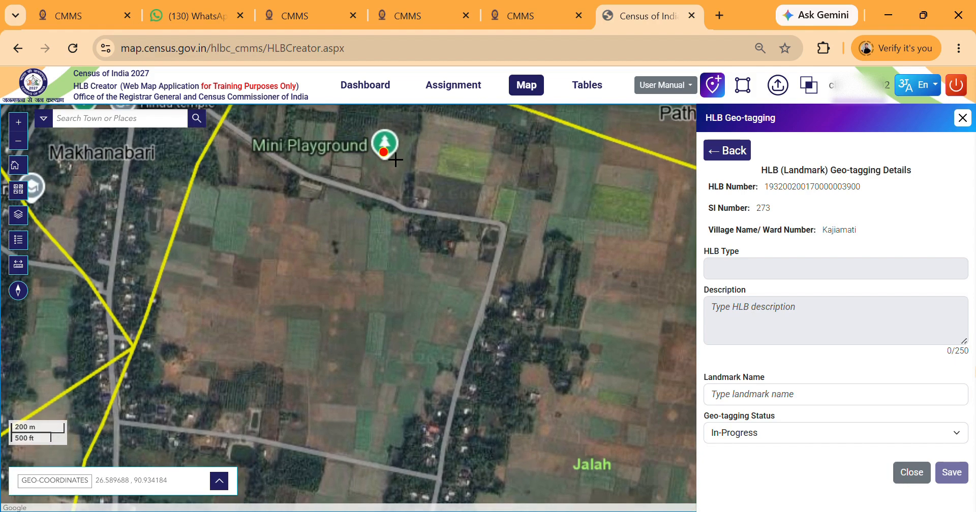
scroll(458, 203, down, 1)
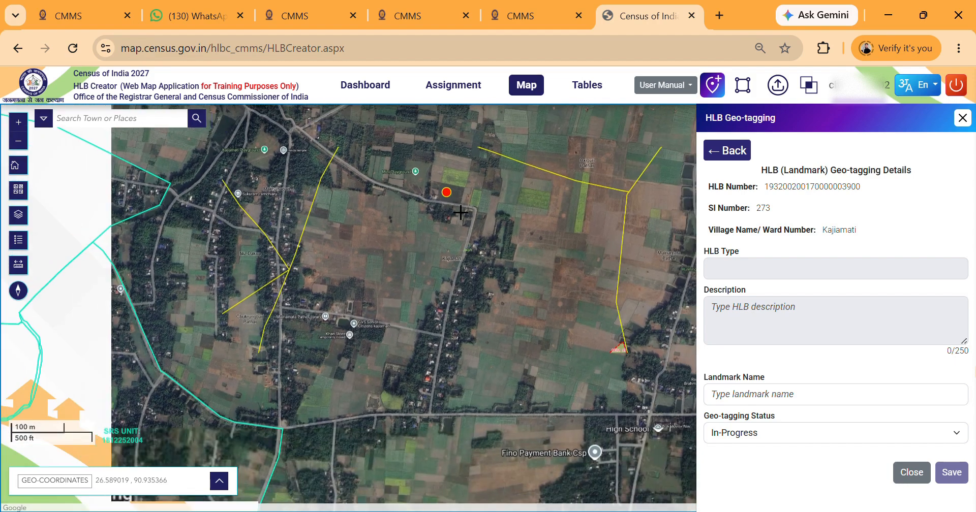
drag(464, 269, 455, 194)
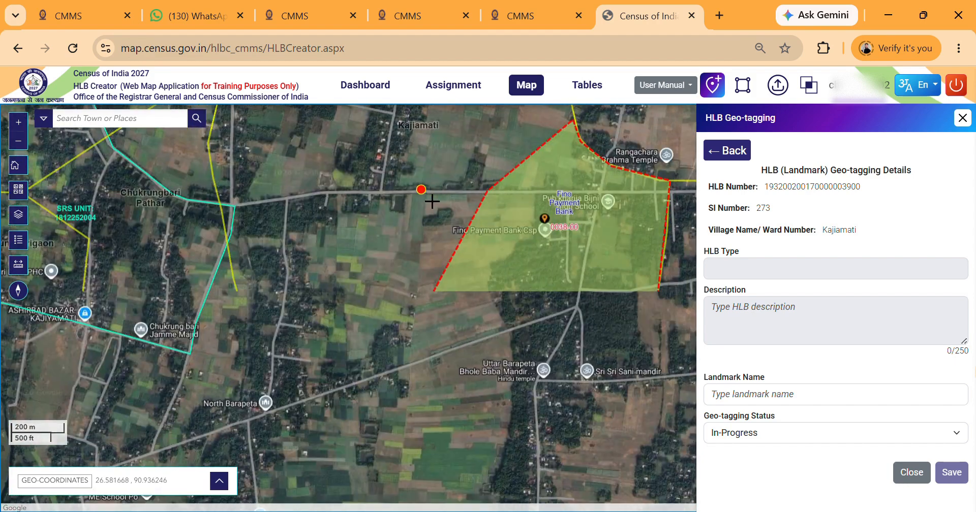
click(458, 297)
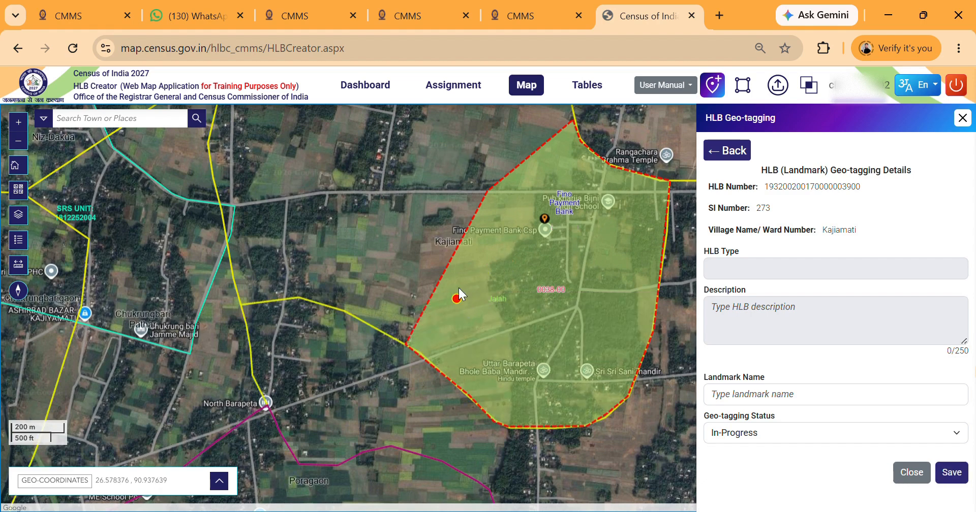
click(762, 496)
click(952, 475)
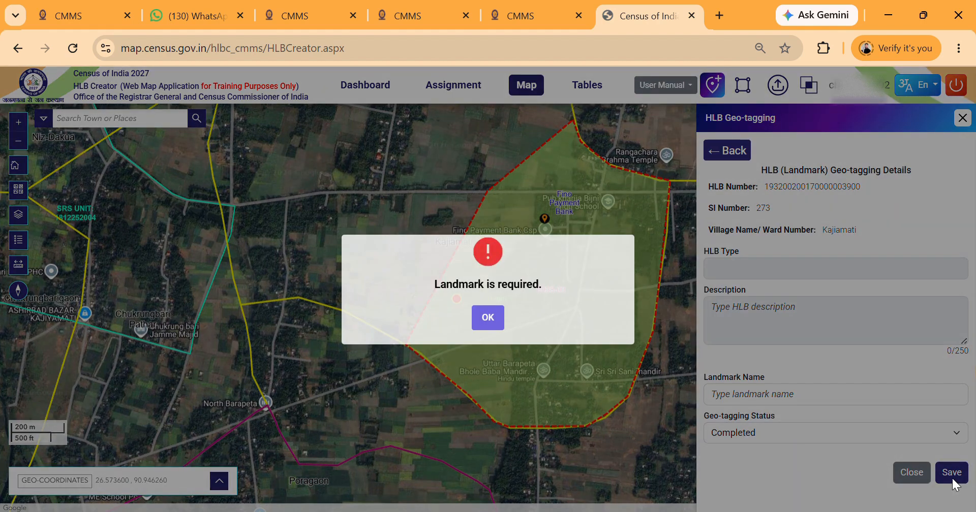
click(495, 316)
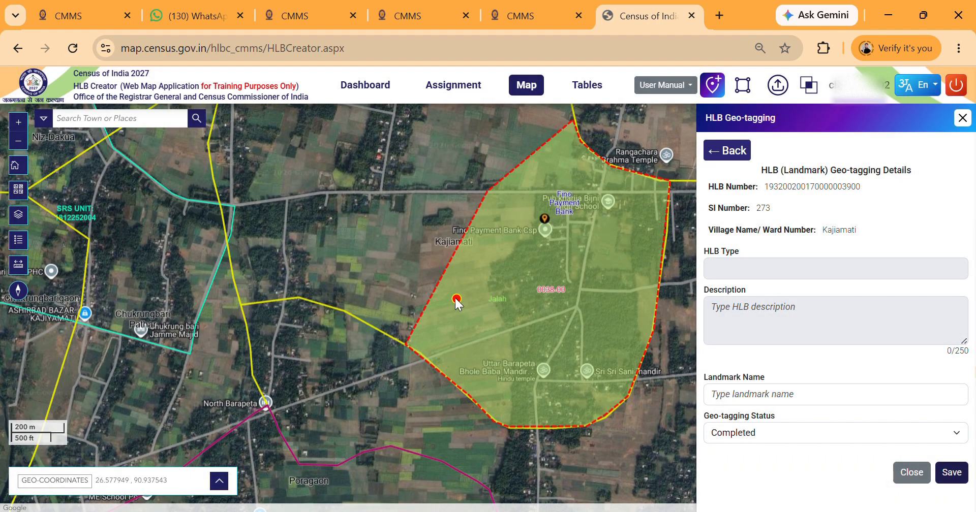
drag(483, 336, 498, 359)
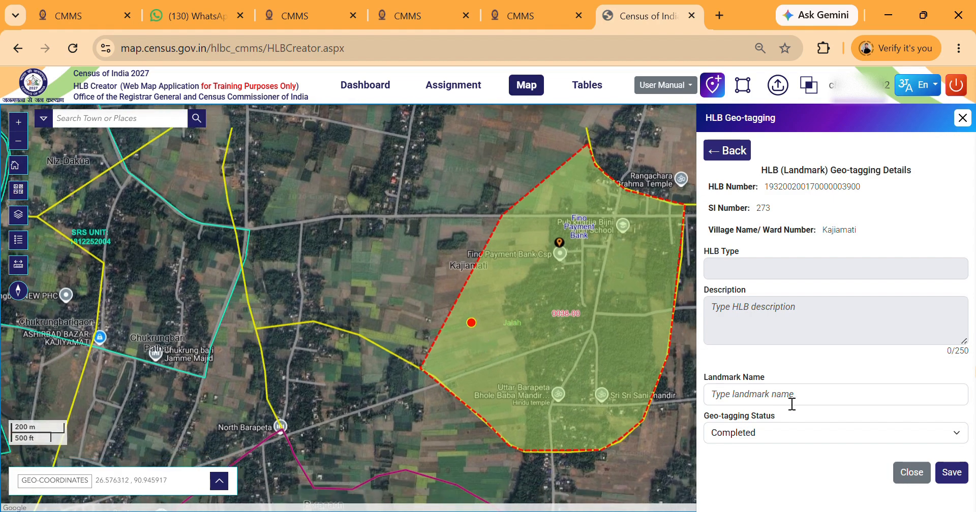
click(786, 403)
text(Test)
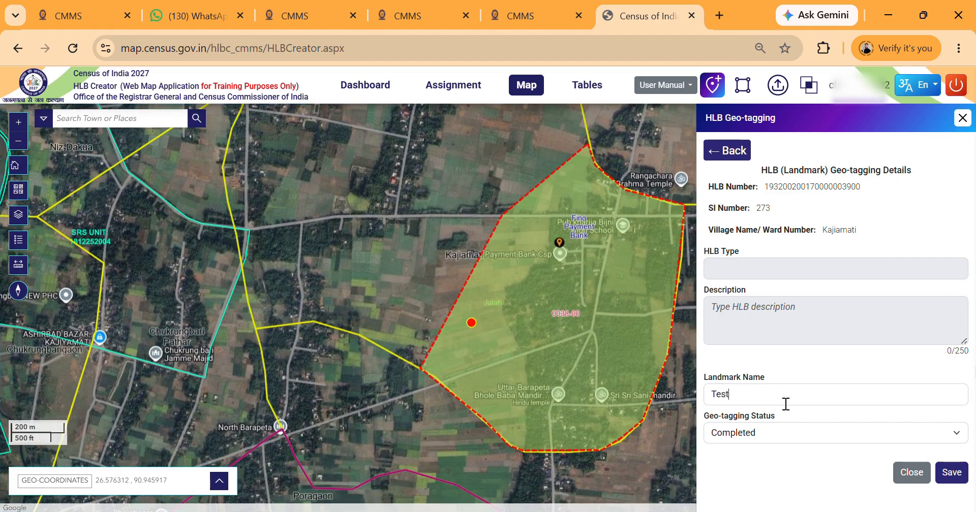
text( Landmark)
click(735, 150)
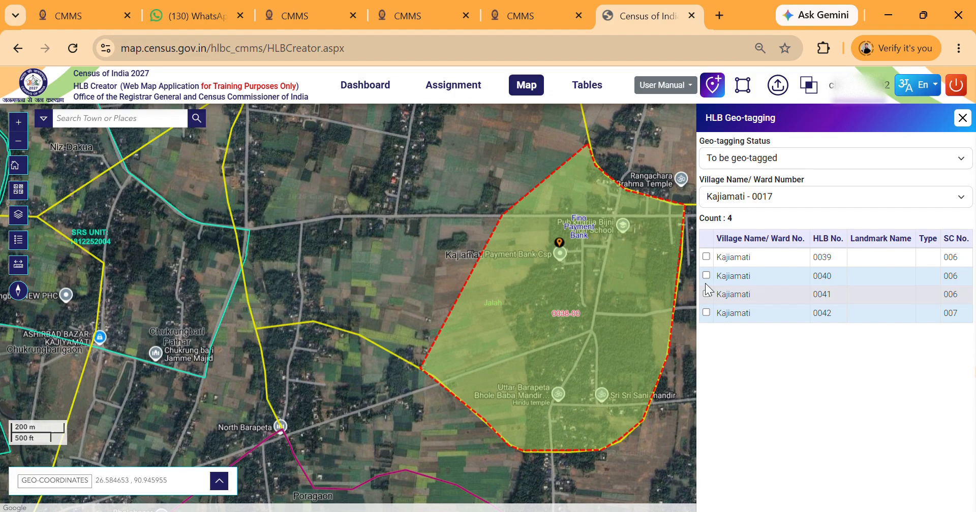
Step: Start geo-tagging HLB 0039 of Kajiamati and place its landmark point on the Sri Sri Sani mandir temple
click(705, 256)
scroll(573, 325, down, 1)
drag(573, 325, 542, 377)
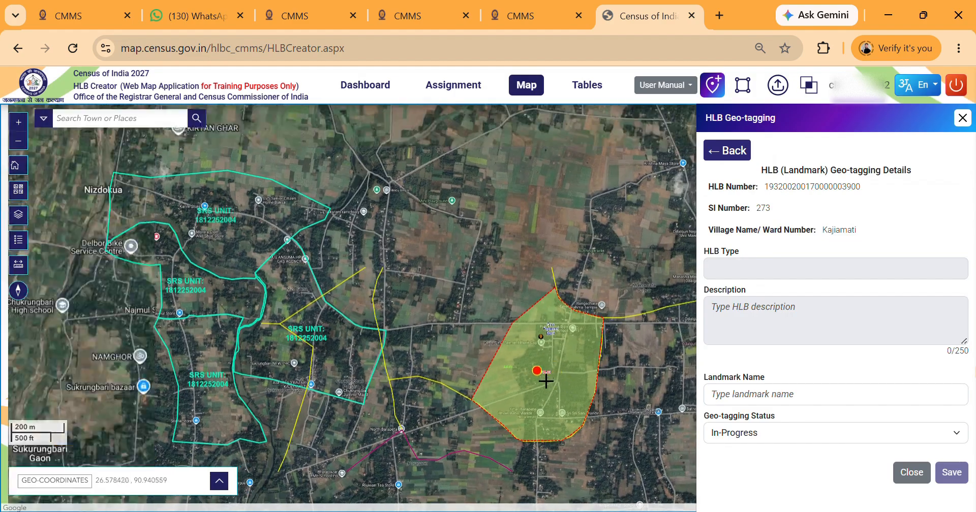
scroll(544, 374, up, 2)
drag(523, 409, 524, 220)
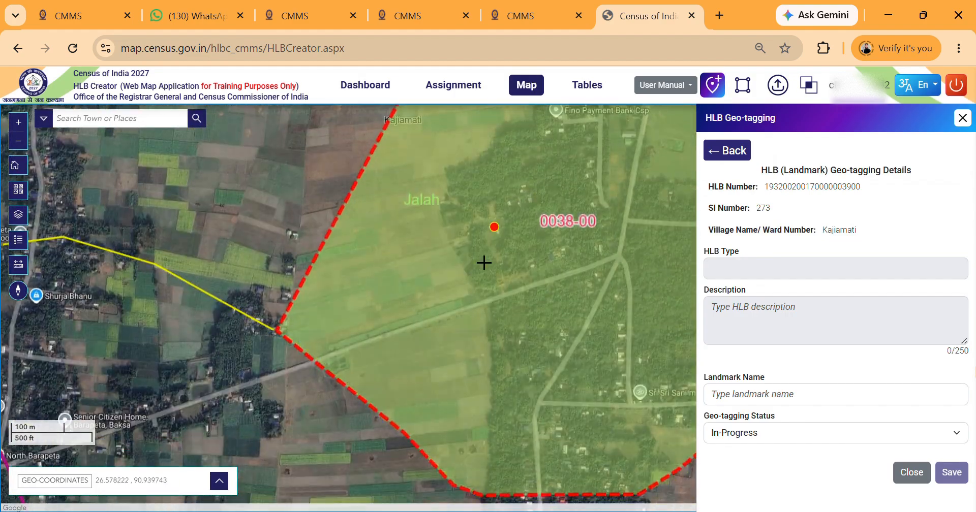
mouse_move(475, 364)
mouse_down()
mouse_move(473, 337)
mouse_move(320, 348)
mouse_up()
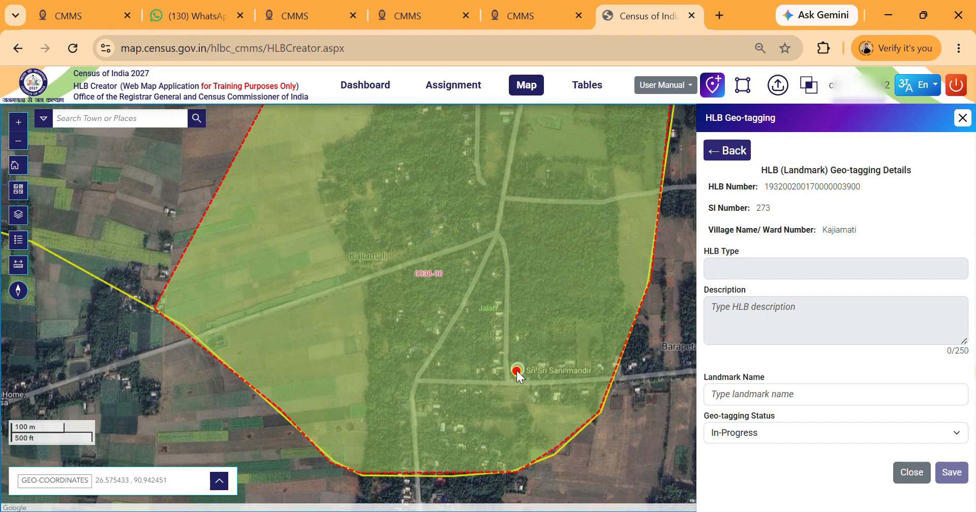
click(529, 382)
Step: Name the HLB 0039 landmark "Sri Sri Saimandir", set its geo-tagging status to Completed and save it
click(747, 394)
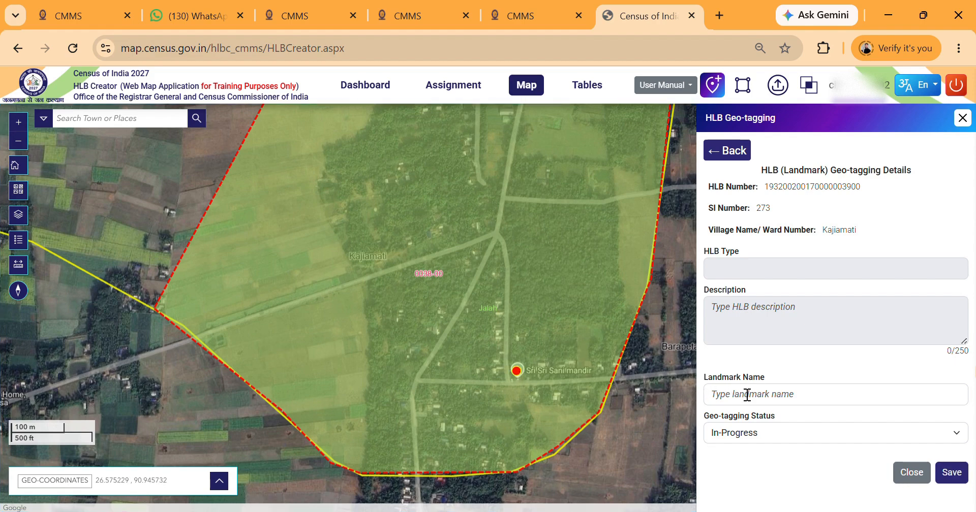
text(Sri Sri Saimandir)
click(743, 441)
click(796, 474)
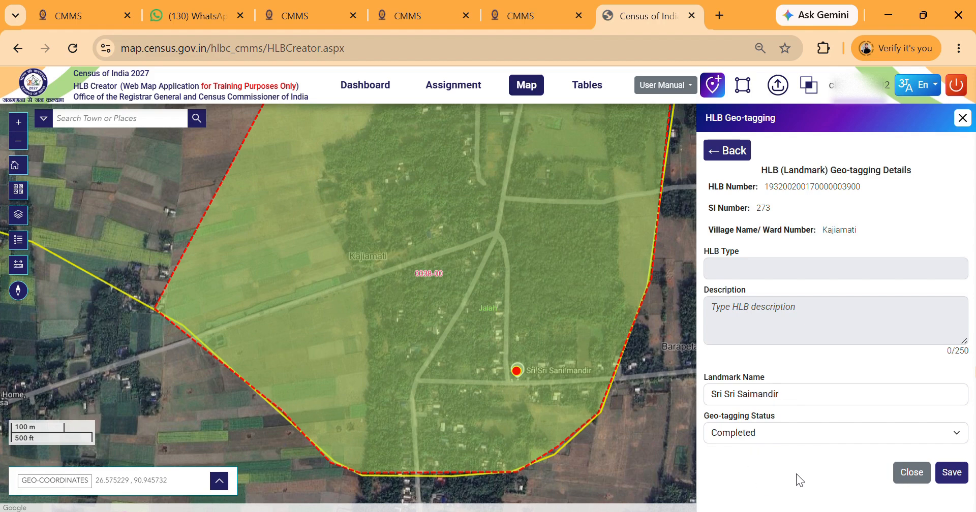
click(960, 476)
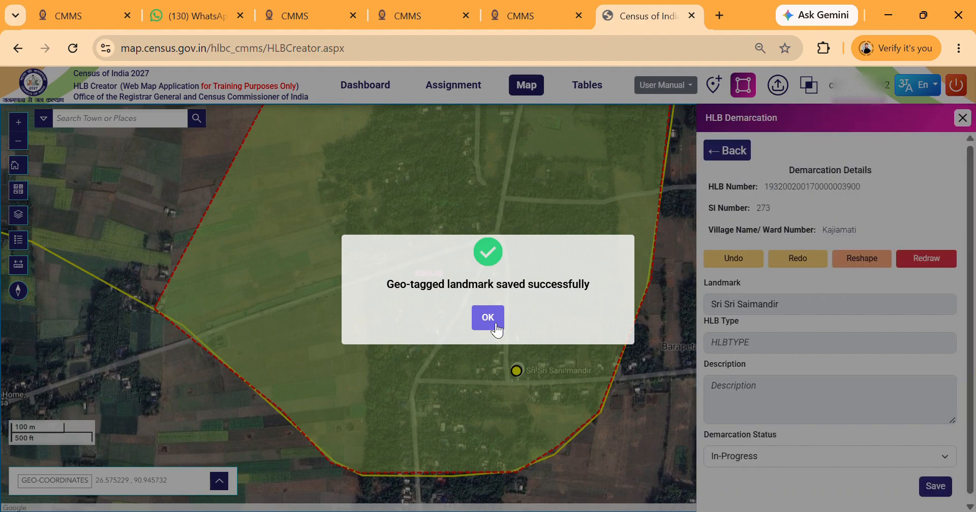
click(491, 323)
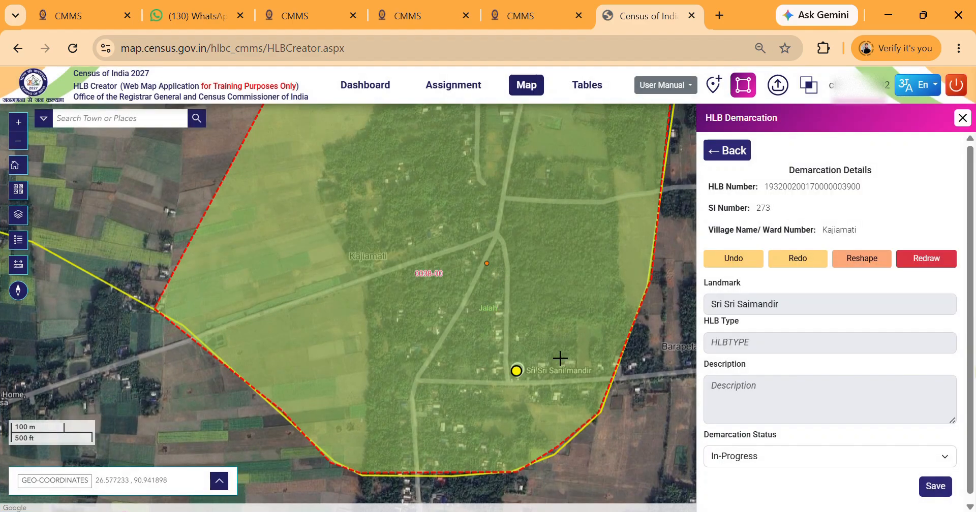
Step: Draw the HLB 0039 demarcation polygon northwest of HLB 0038, following the east-west road, HLB 0038's northwest edge and the yellow boundary lines east and west
drag(209, 163, 429, 415)
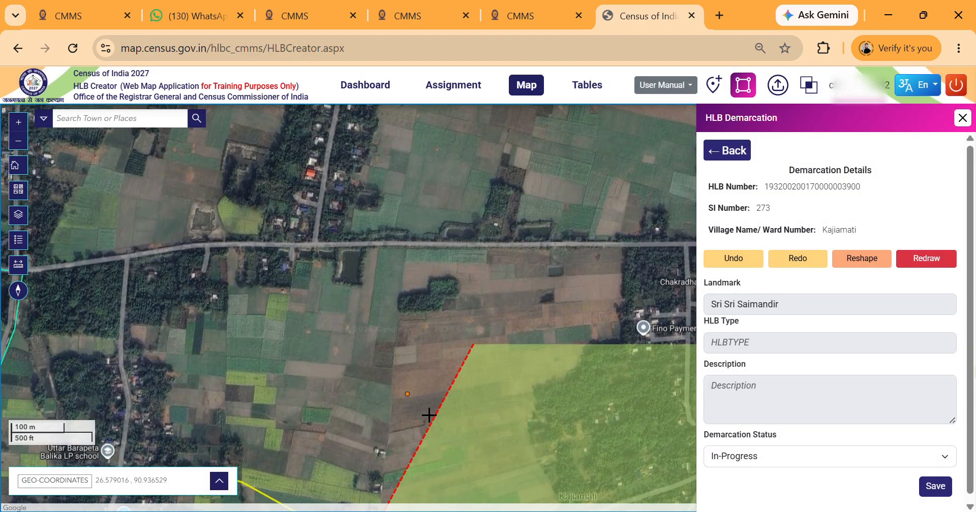
scroll(450, 259, down, 1)
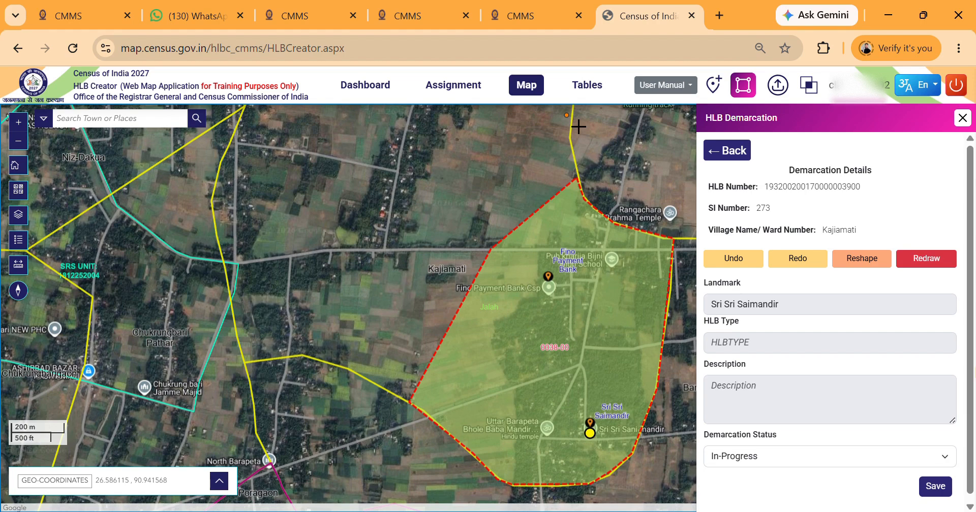
drag(529, 162, 545, 215)
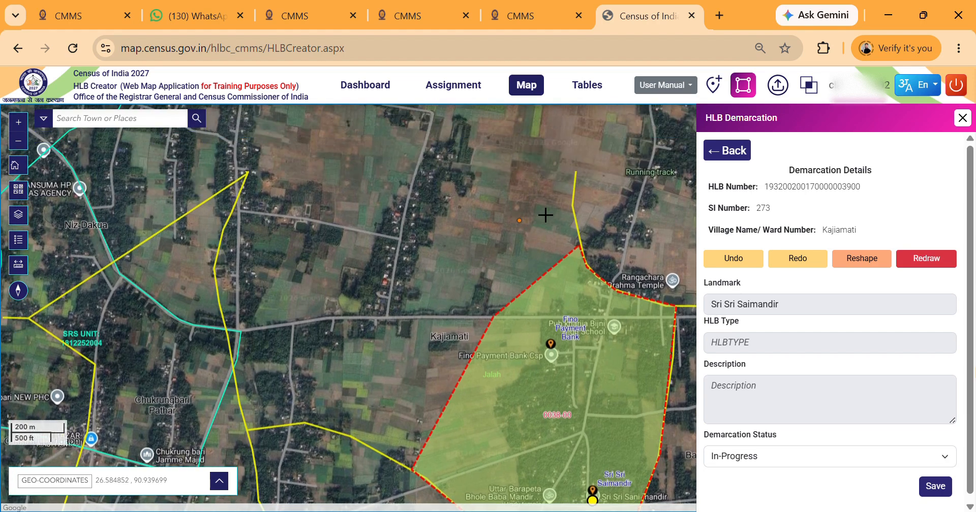
click(578, 141)
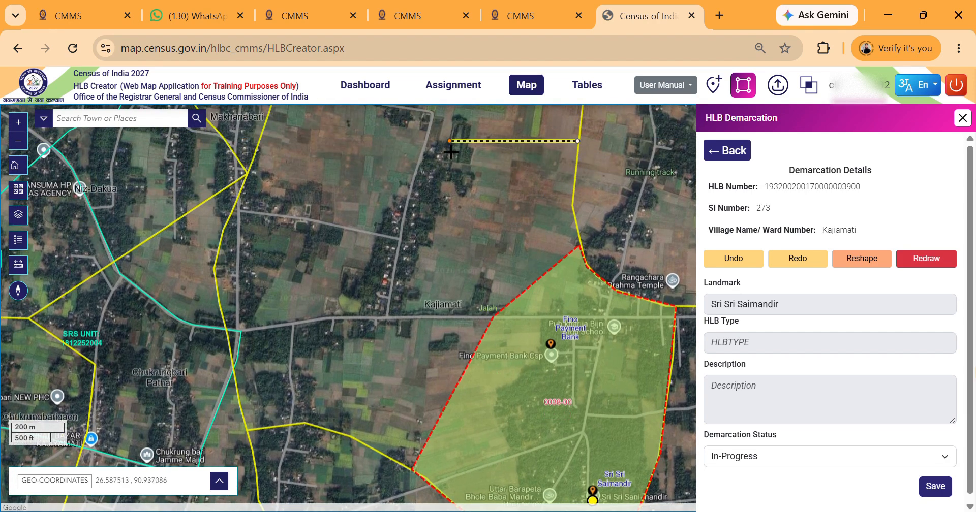
click(424, 140)
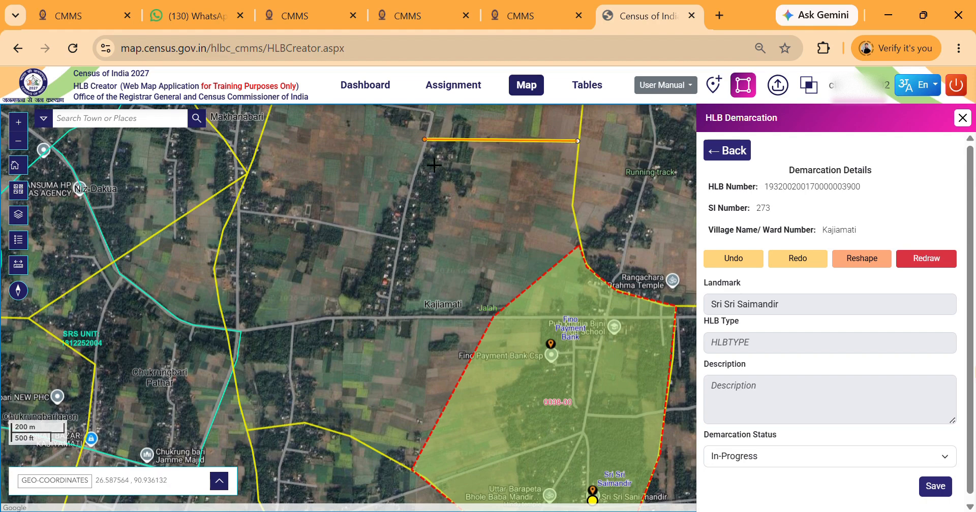
click(398, 240)
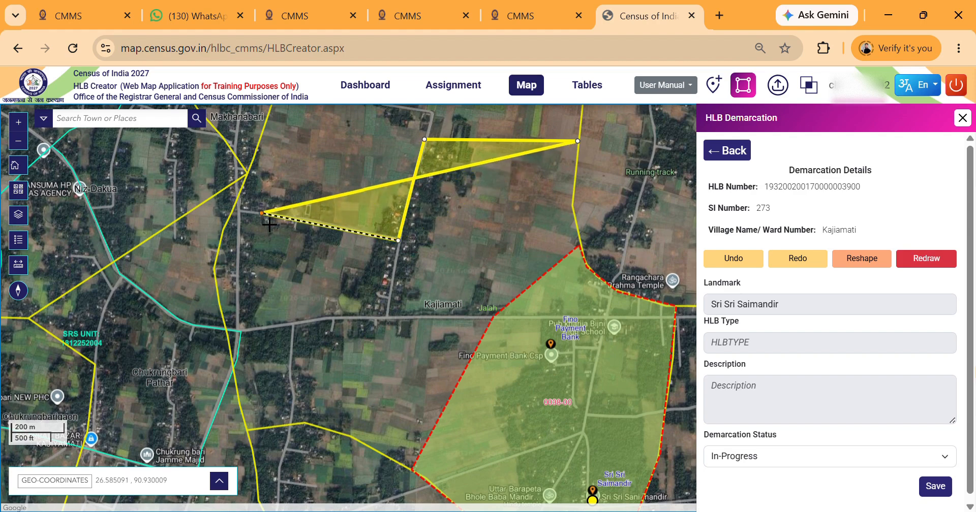
click(242, 209)
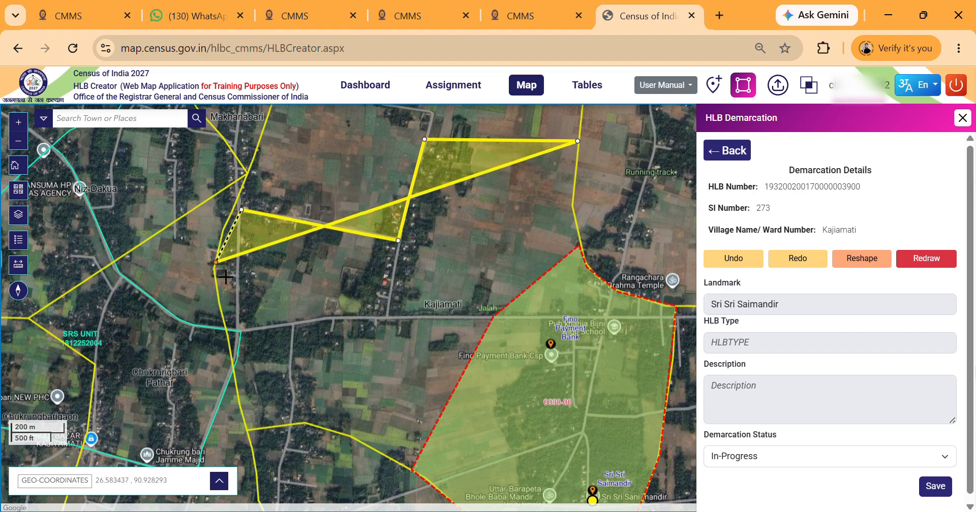
click(209, 271)
click(224, 325)
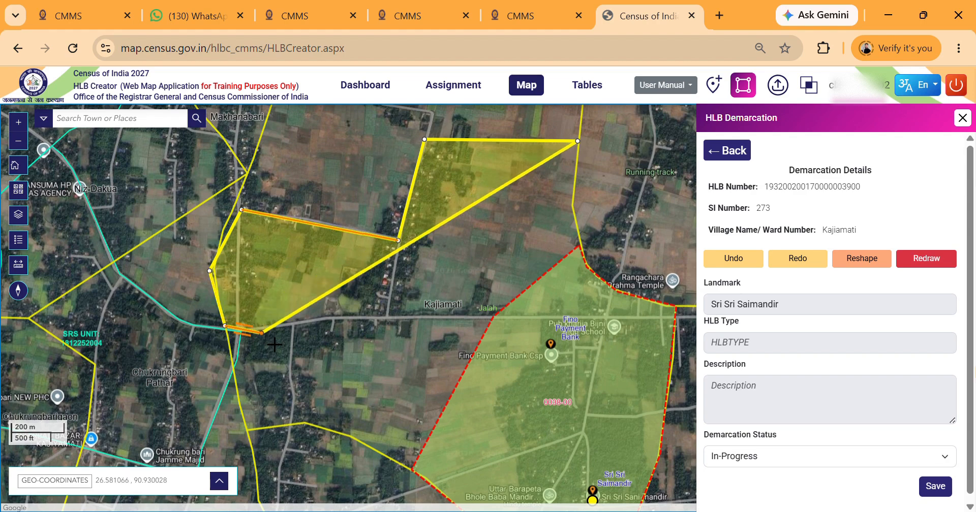
click(300, 338)
click(336, 330)
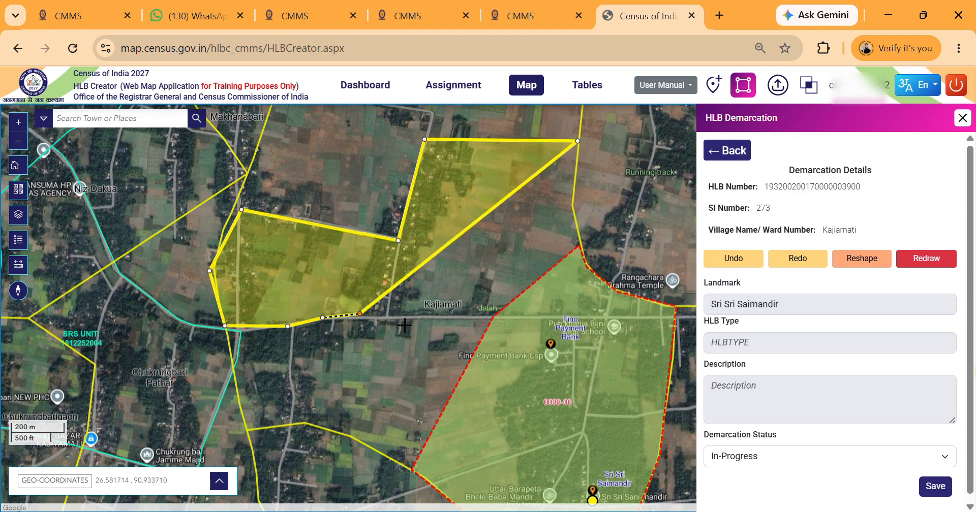
click(503, 328)
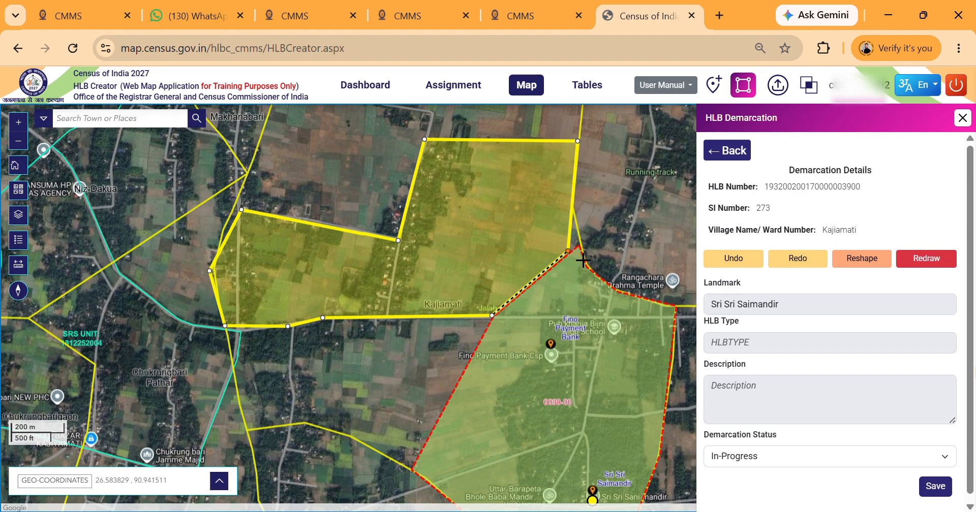
click(581, 244)
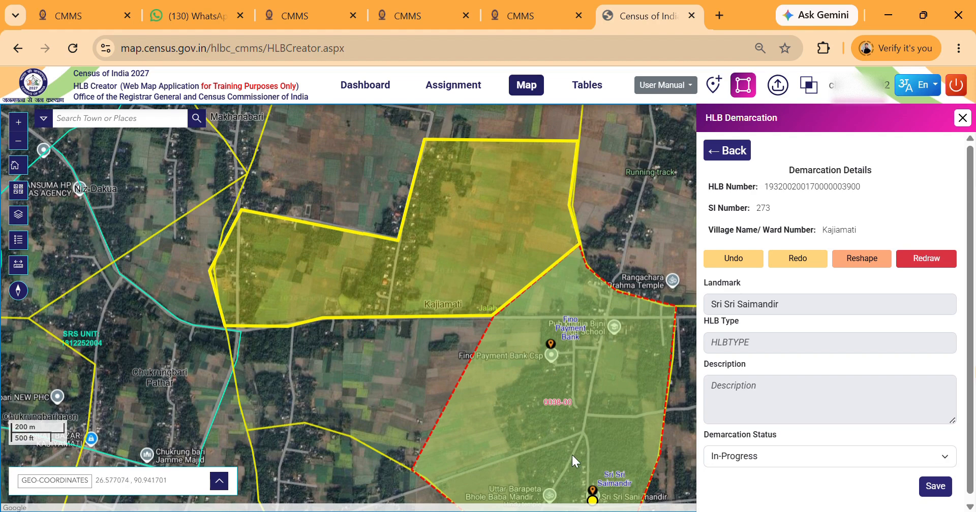
drag(573, 455, 574, 407)
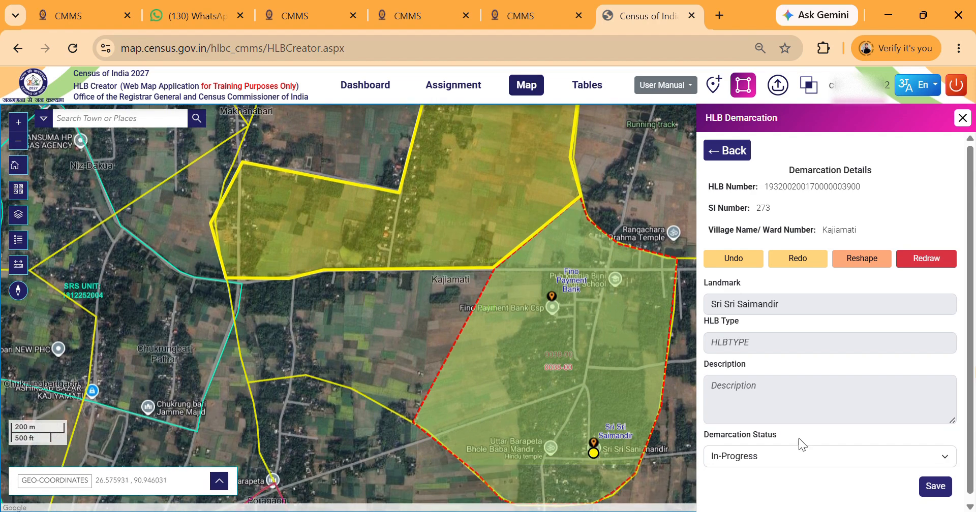
scroll(806, 441, down, 1)
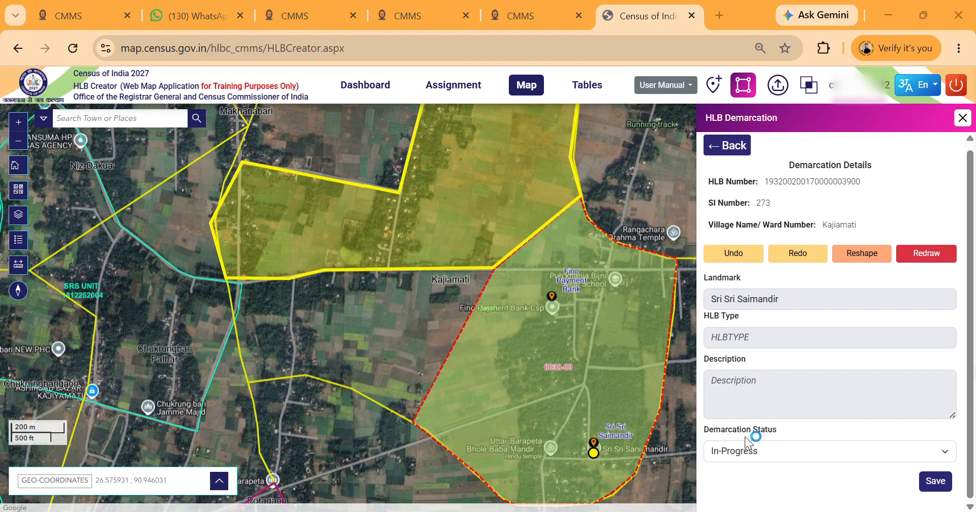
Step: Set the demarcation status of HLB 0039 to Completed and save its boundary
click(755, 457)
click(751, 428)
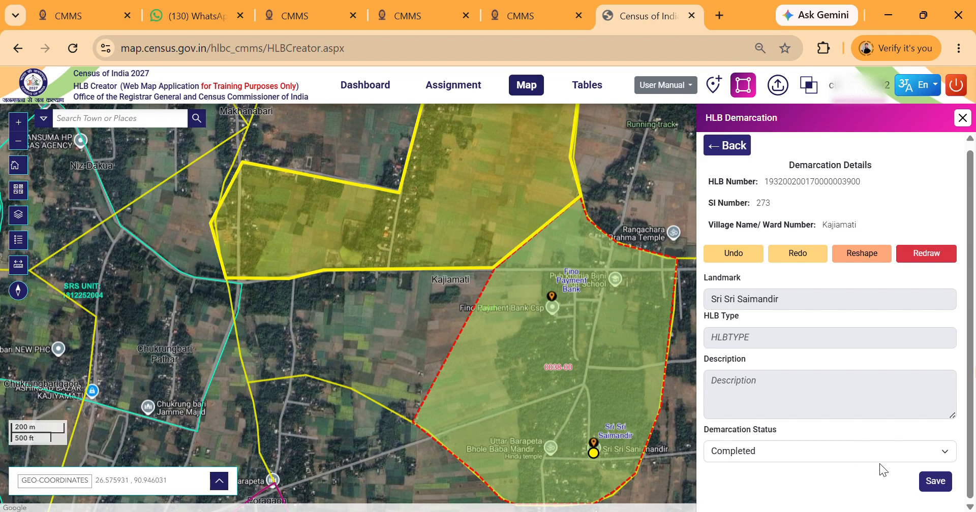
click(934, 483)
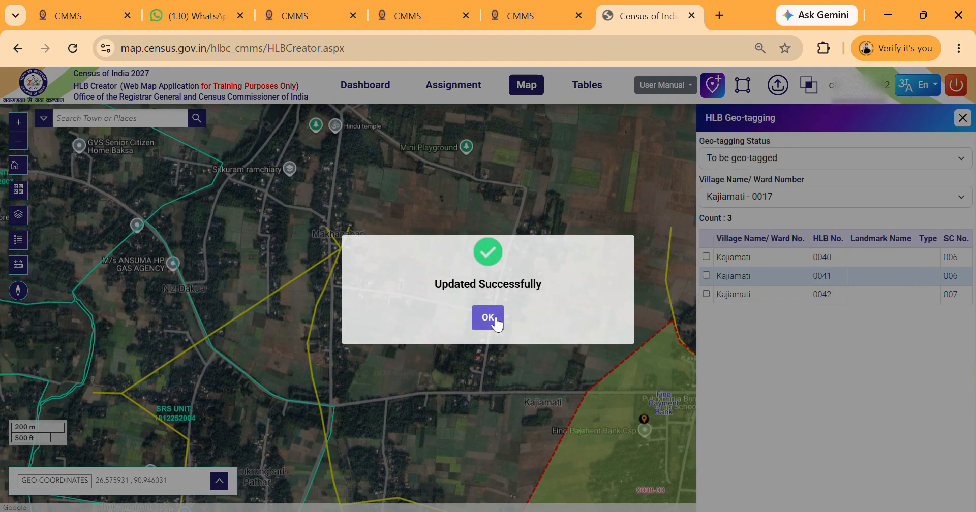
click(488, 318)
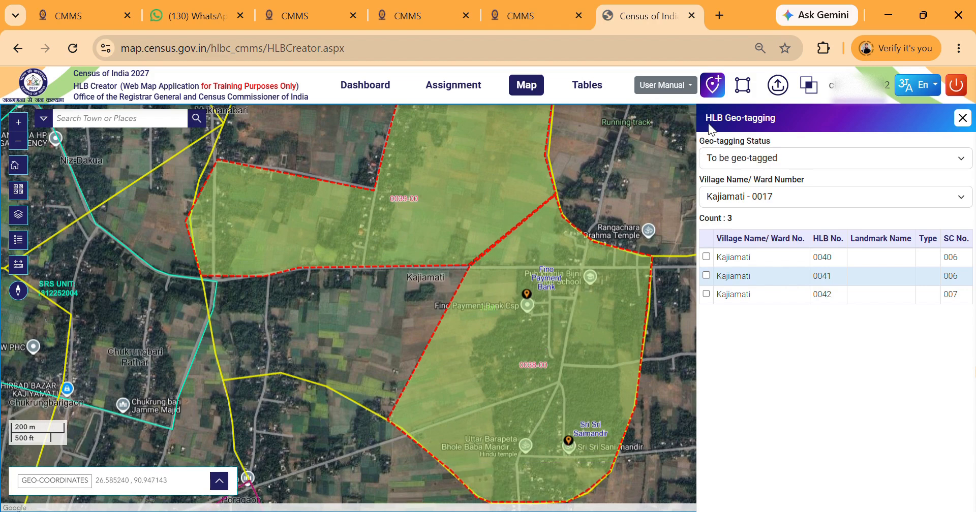
Step: List the demarcated blocks for all statuses and villages, open Kajiamati HLB 0039 and inspect its saved boundary on the map
click(742, 86)
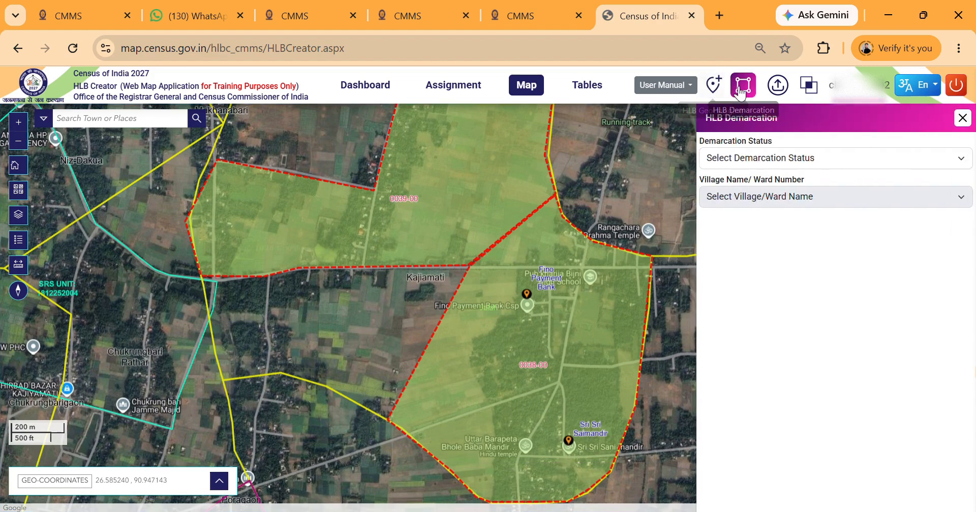
click(730, 159)
click(733, 197)
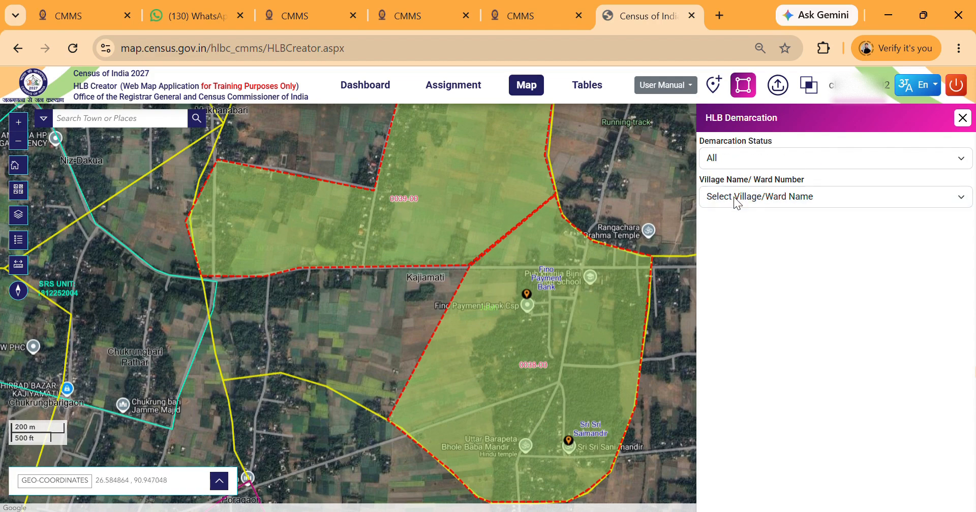
click(738, 239)
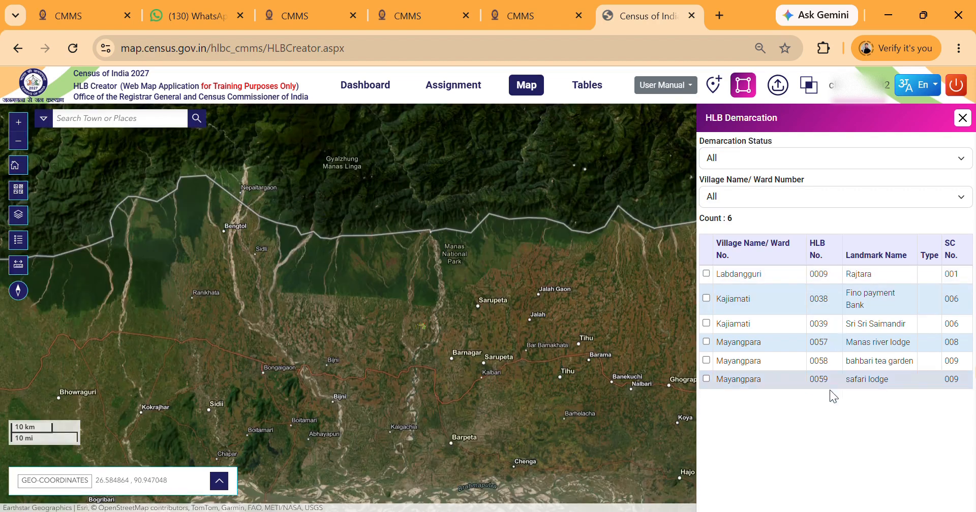
click(705, 324)
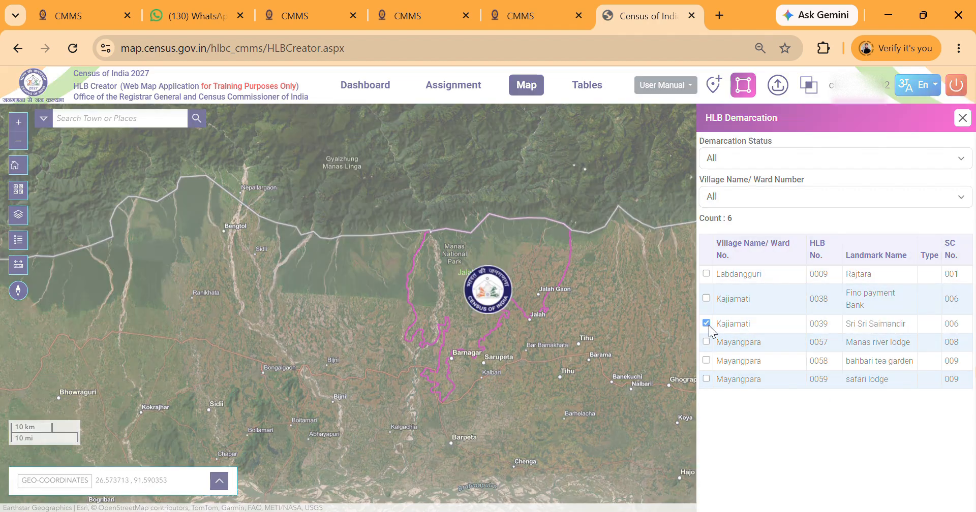
click(605, 316)
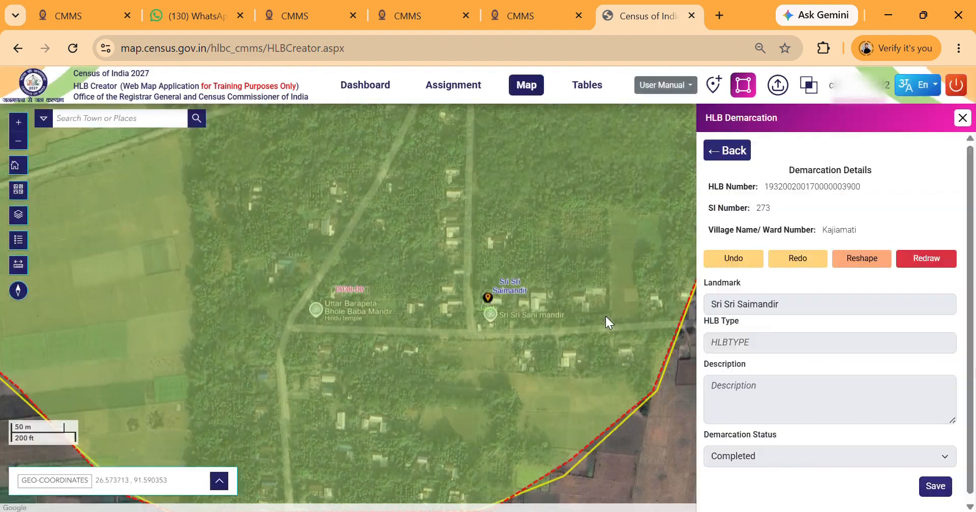
drag(656, 430, 485, 316)
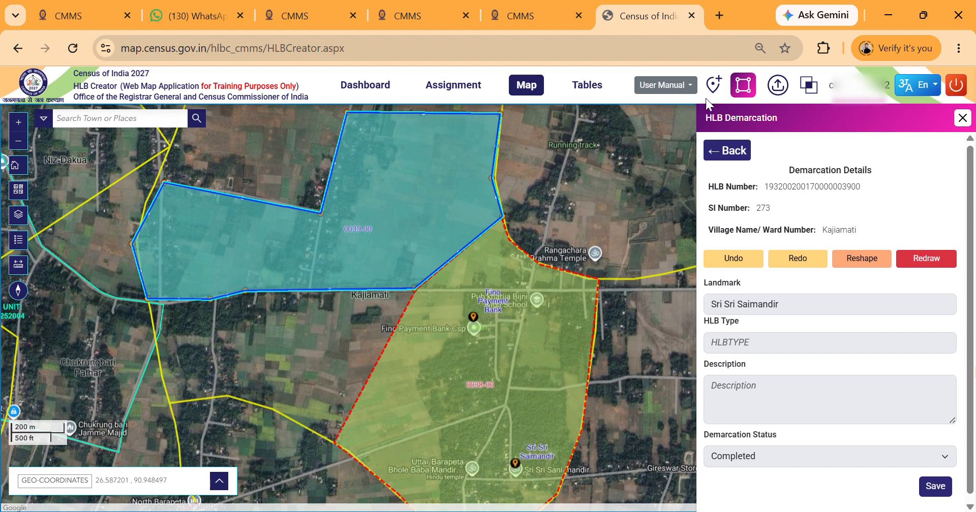
Step: List the geo-tagging records for all statuses and villages, and open the landmark details of Kajiamati HLB 0039
click(712, 84)
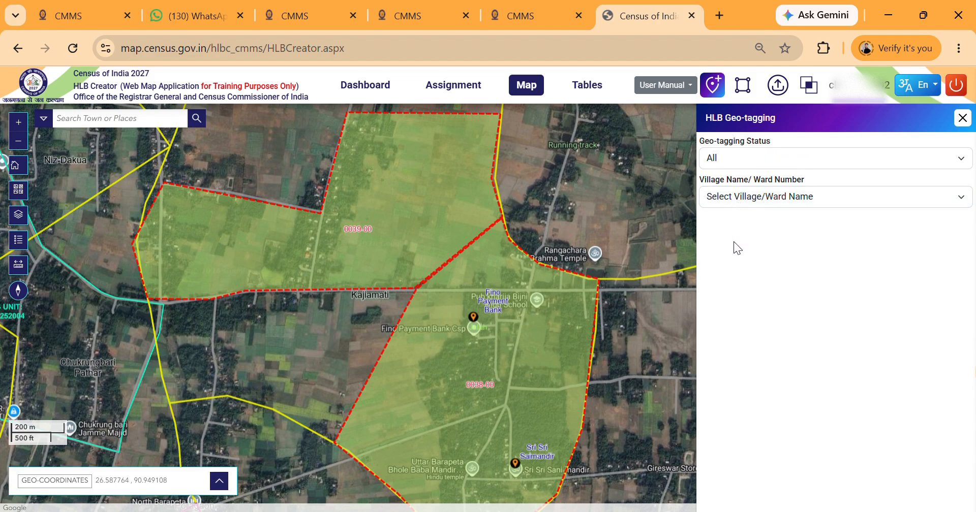
scroll(822, 331, down, 3)
scroll(826, 331, up, 3)
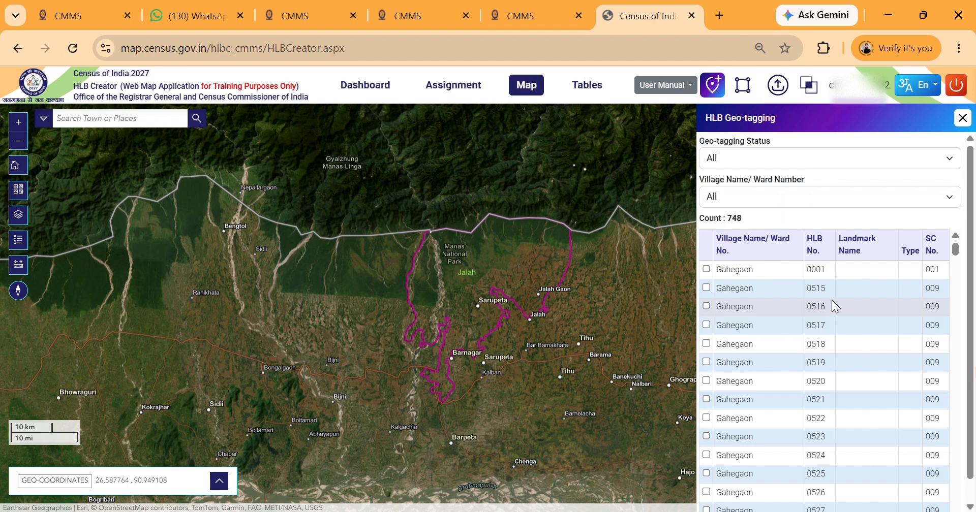
scroll(831, 301, down, 20)
scroll(831, 307, down, 20)
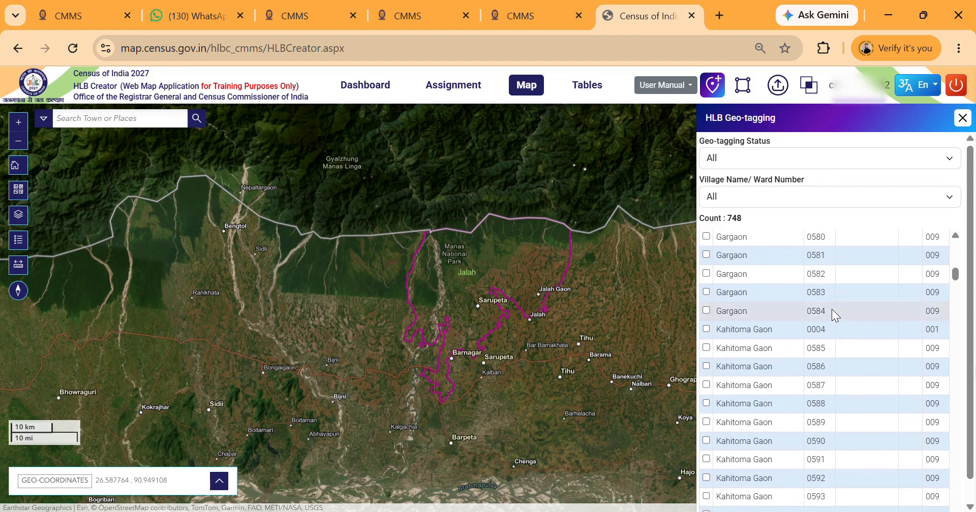
scroll(831, 305, up, 20)
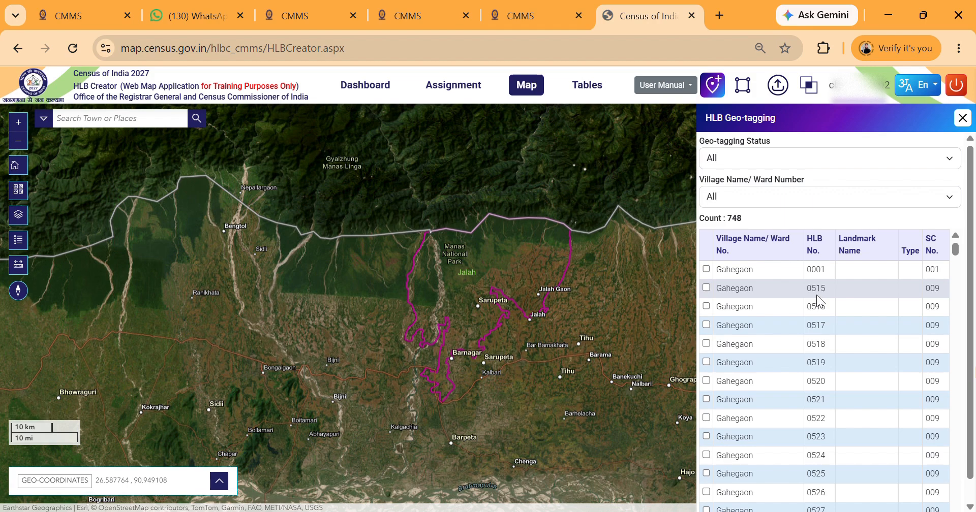
drag(955, 251, 965, 367)
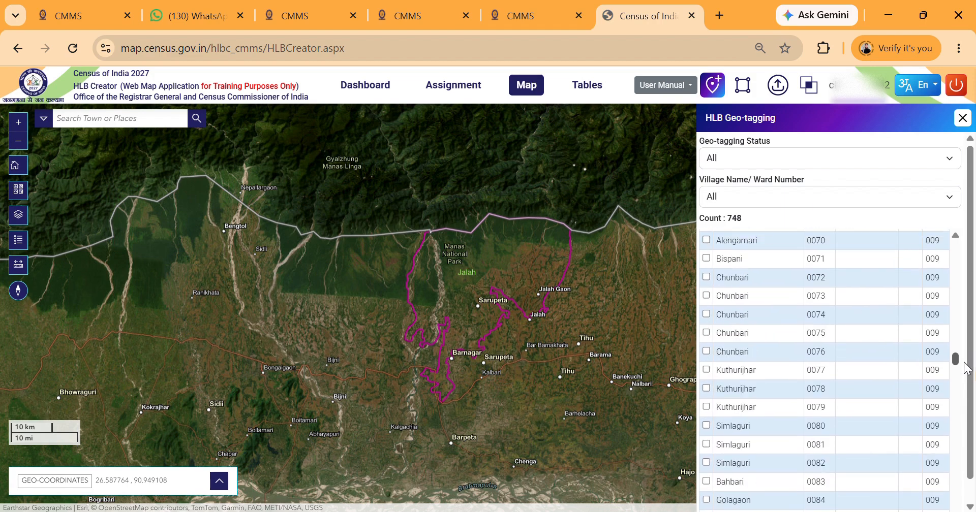
scroll(872, 356, down, 9)
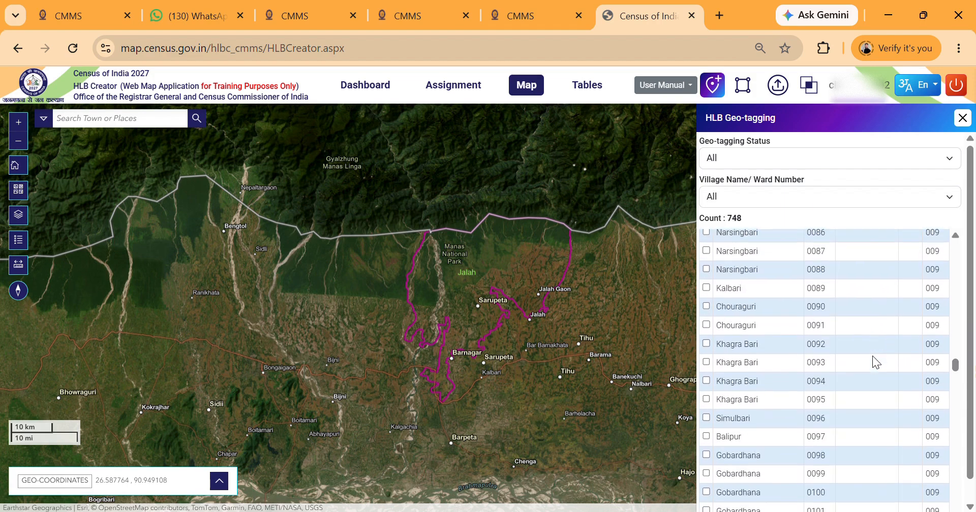
scroll(872, 356, down, 3)
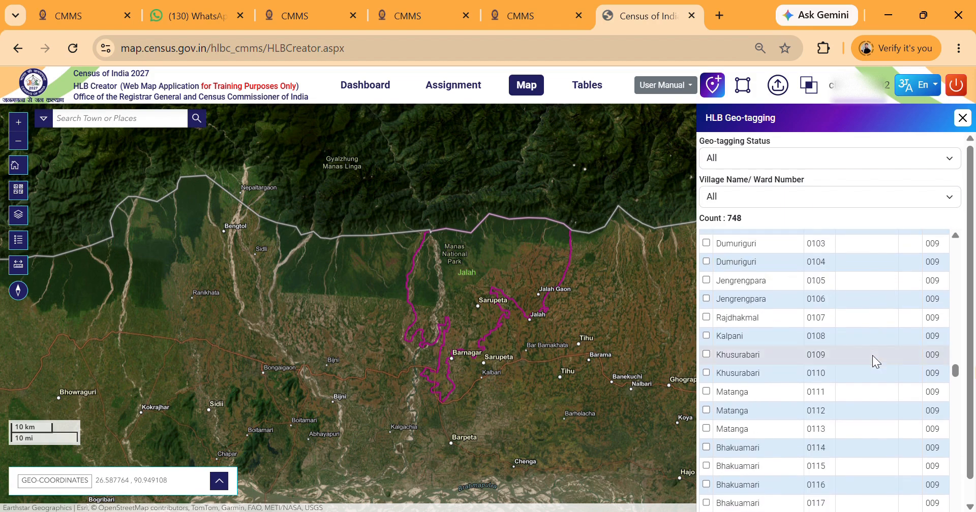
scroll(872, 355, up, 12)
scroll(872, 355, up, 6)
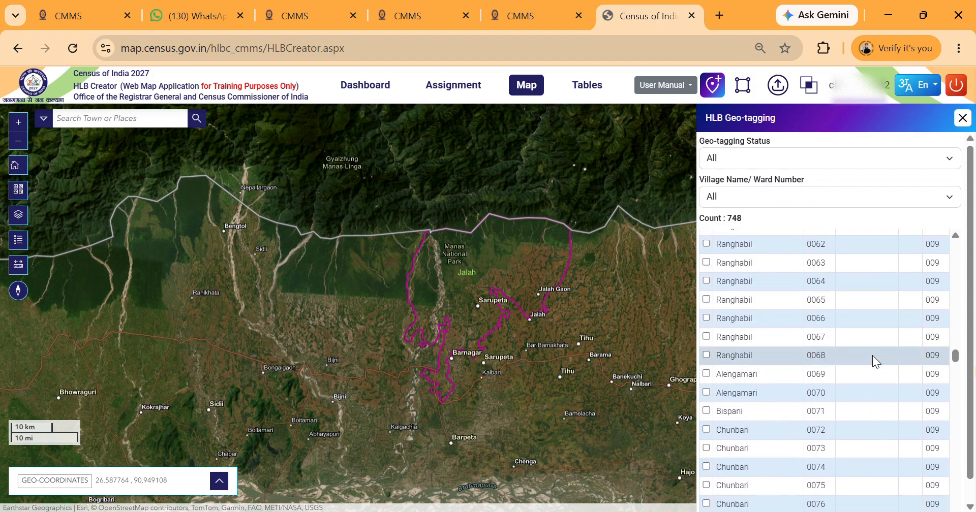
scroll(872, 356, up, 5)
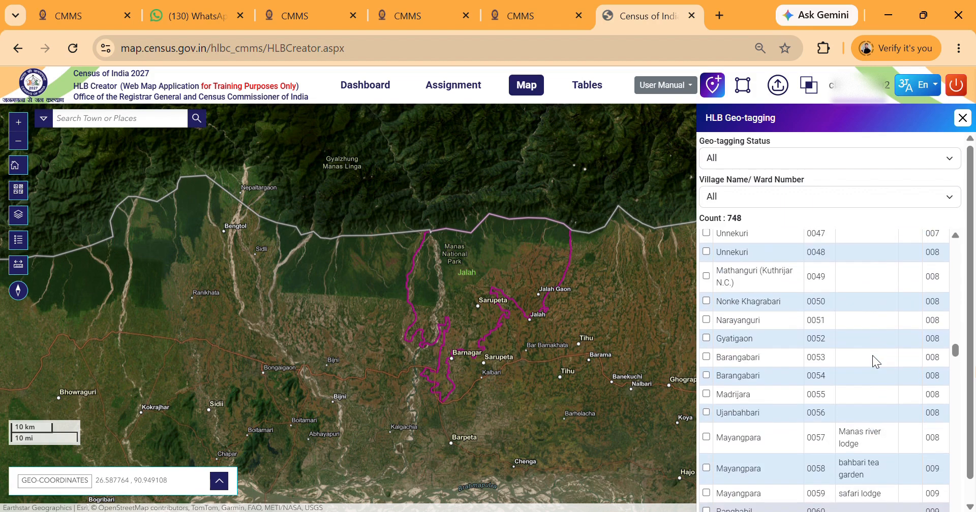
scroll(872, 355, up, 3)
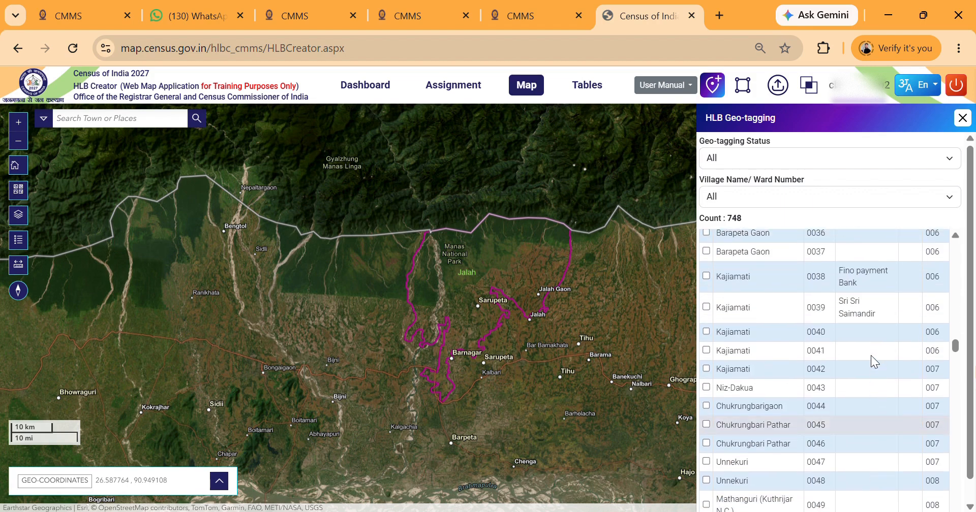
click(706, 307)
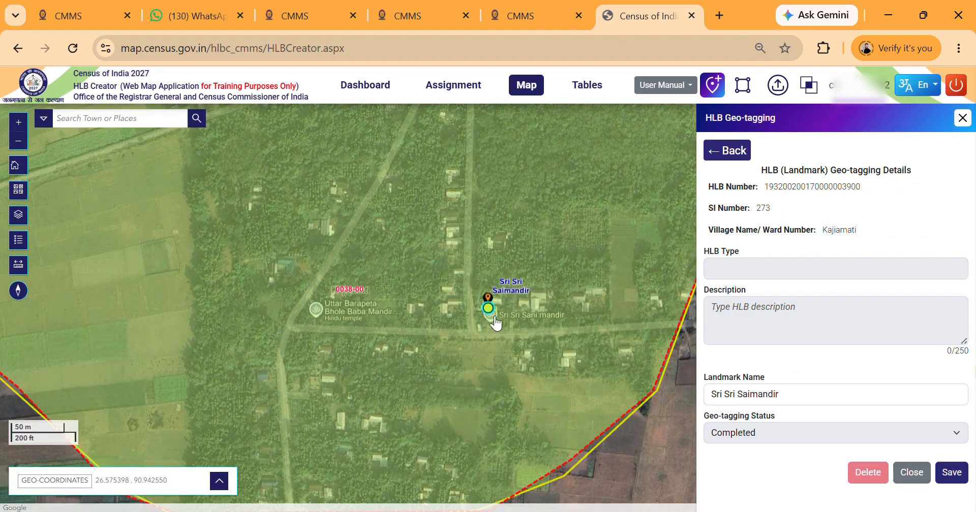
Step: Move the HLB 0039 landmark point from the Sri Sri Sani mandir temple into the HLB 0039 polygon
scroll(384, 188, down, 1)
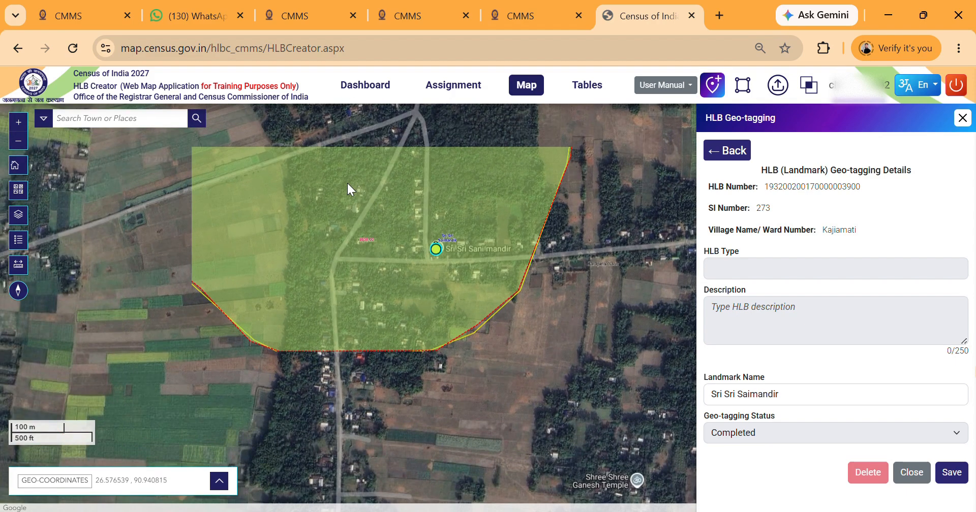
drag(381, 243, 379, 349)
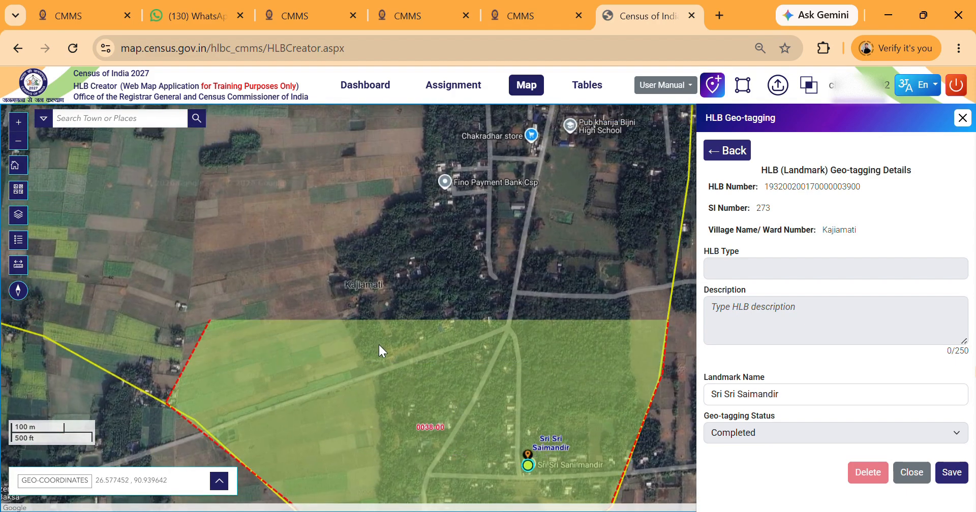
scroll(391, 344, down, 1)
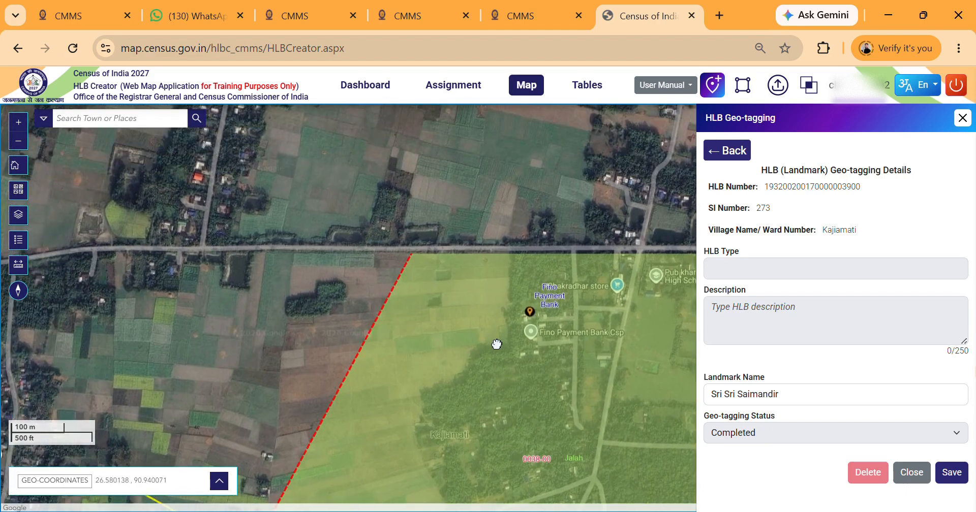
drag(403, 345, 446, 334)
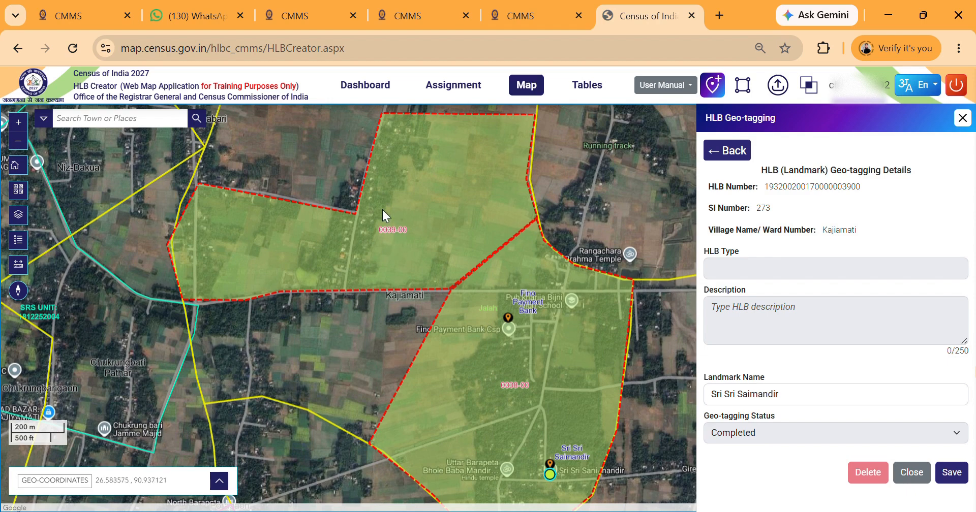
drag(520, 448, 515, 420)
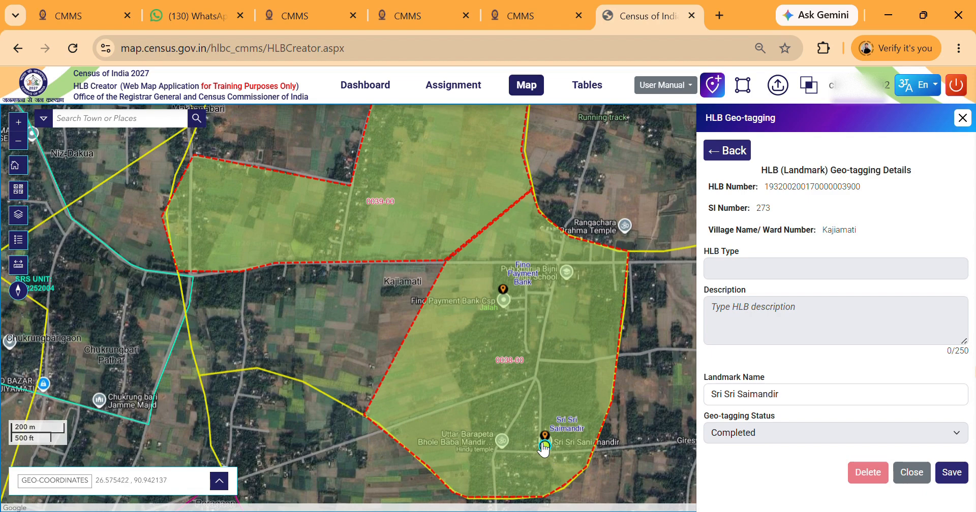
drag(549, 456, 409, 221)
Step: Reposition the HLB 0039 landmark point onto Khan Store in the western part of the block
scroll(445, 228, up, 1)
drag(427, 181, 288, 367)
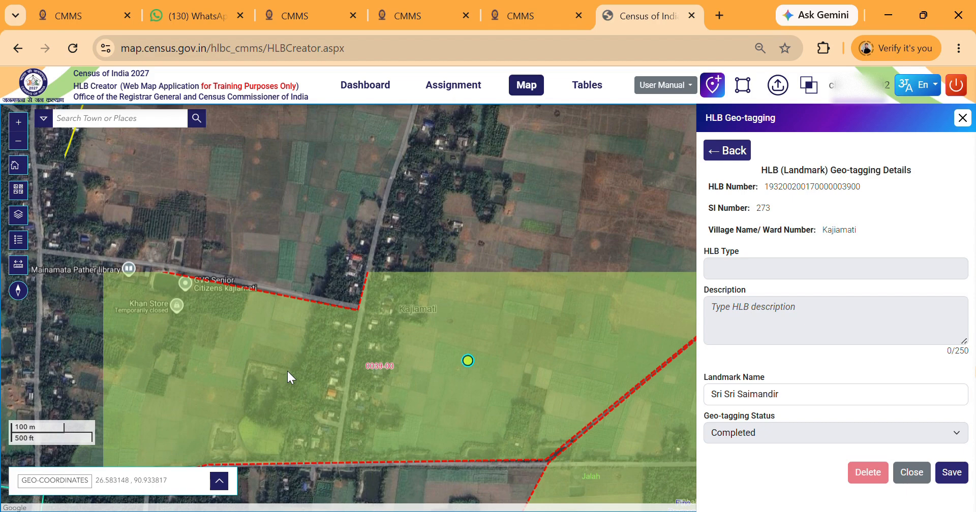
drag(500, 257, 528, 282)
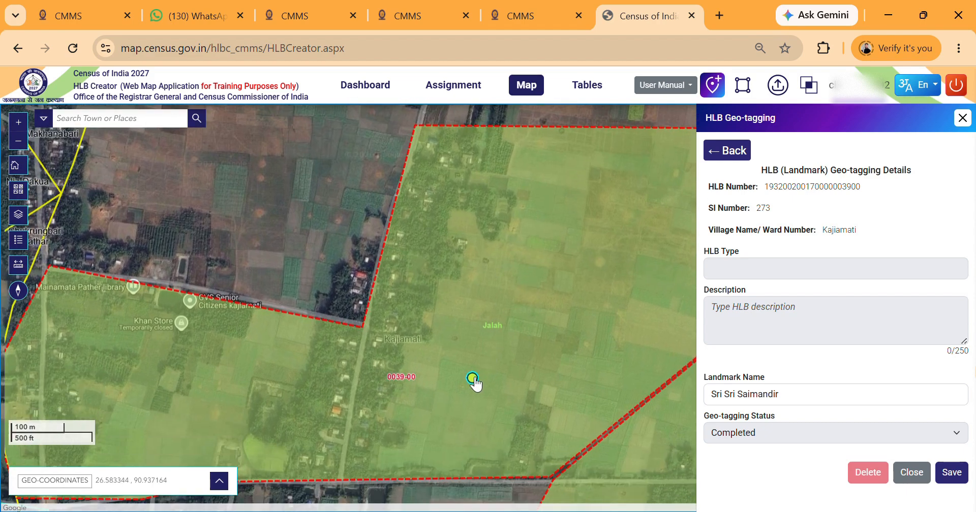
mouse_move(472, 378)
mouse_down()
mouse_move(156, 315)
mouse_move(185, 333)
mouse_up()
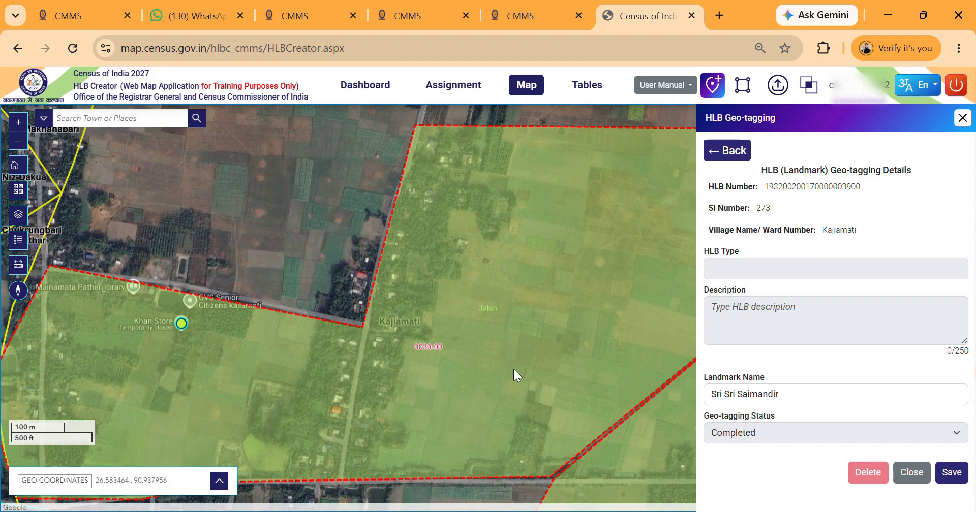
Step: Rename the HLB 0039 landmark as "Khan Store" and save the geo-tagged landmark
drag(837, 399, 648, 380)
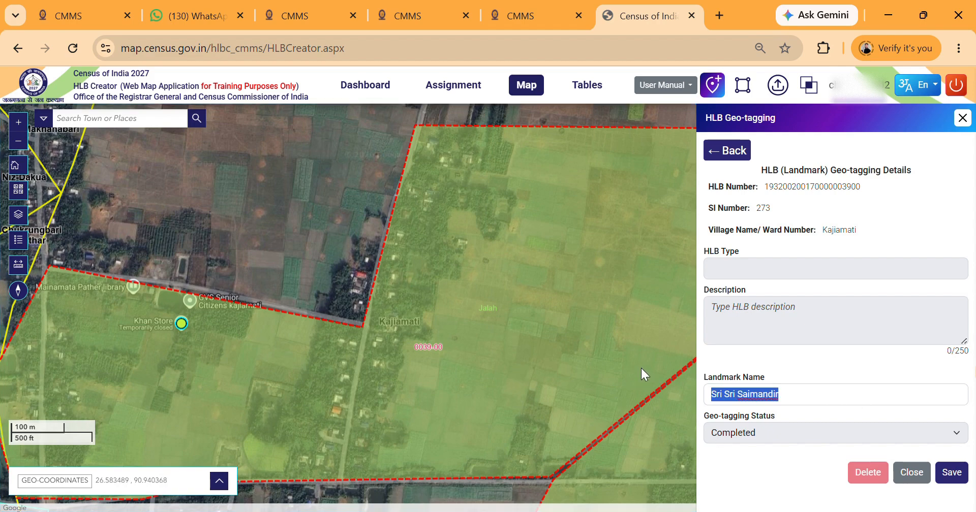
text(Khan)
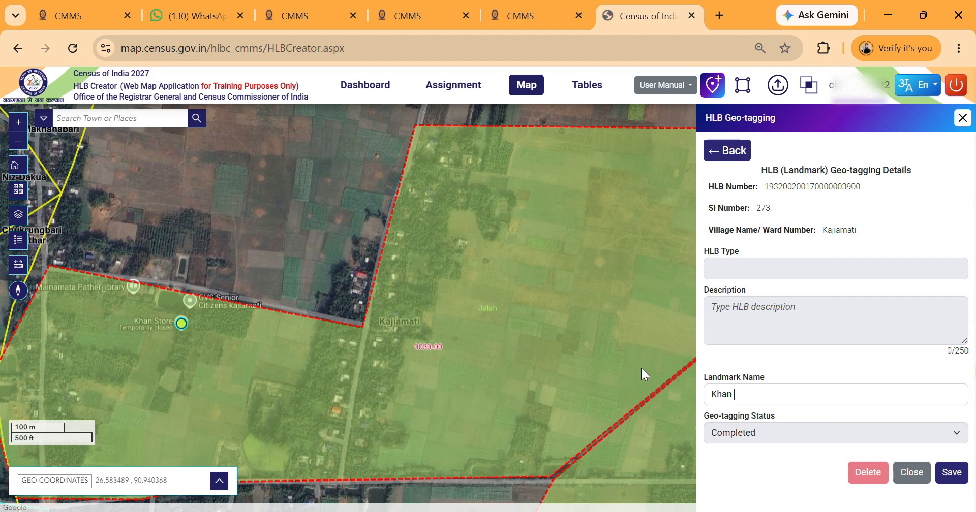
text( Store)
click(952, 473)
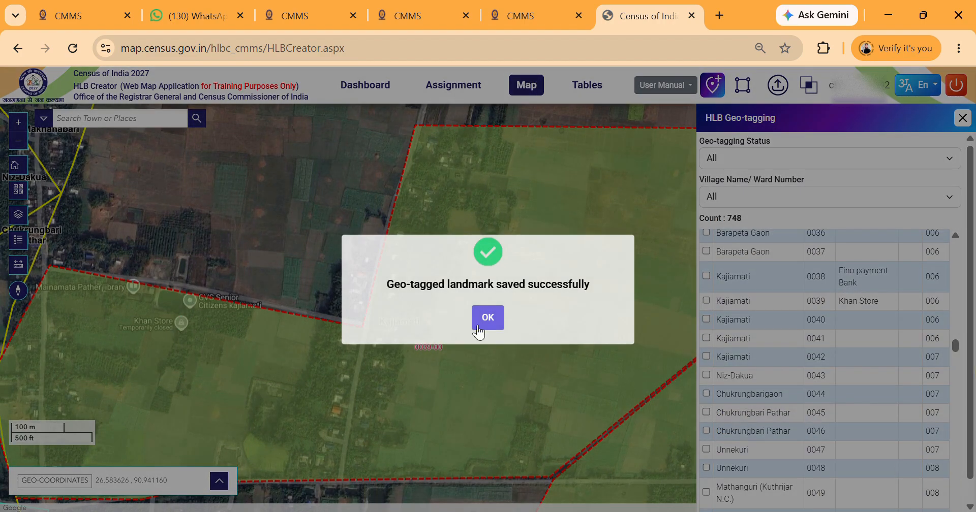
click(488, 308)
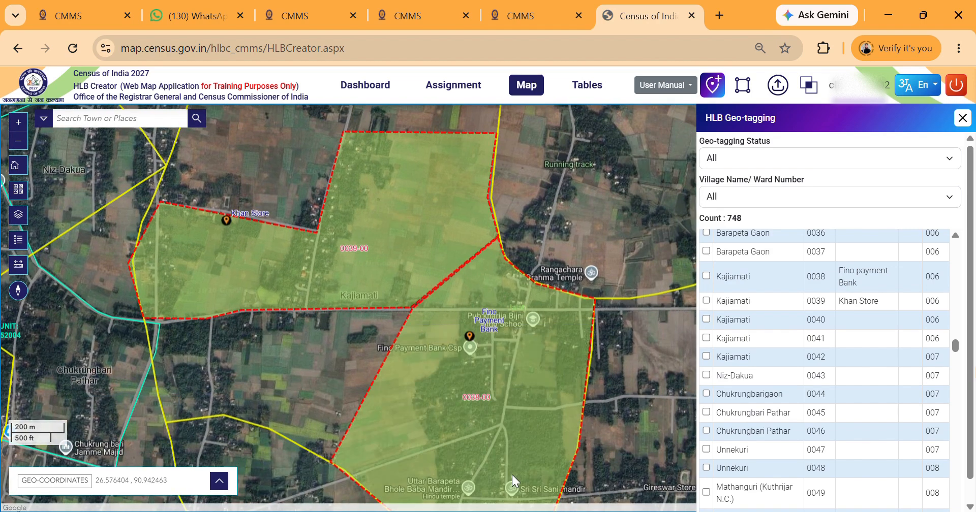
drag(511, 474, 517, 426)
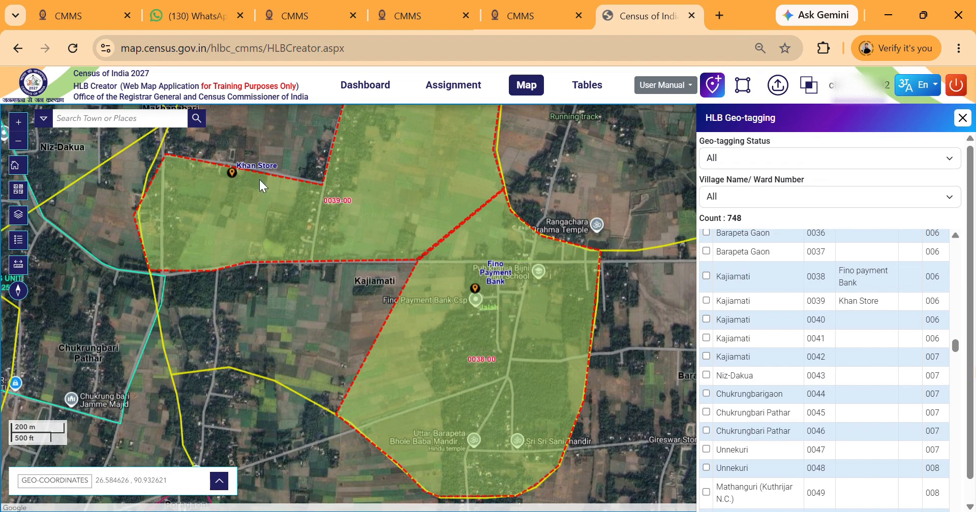
drag(423, 248, 429, 321)
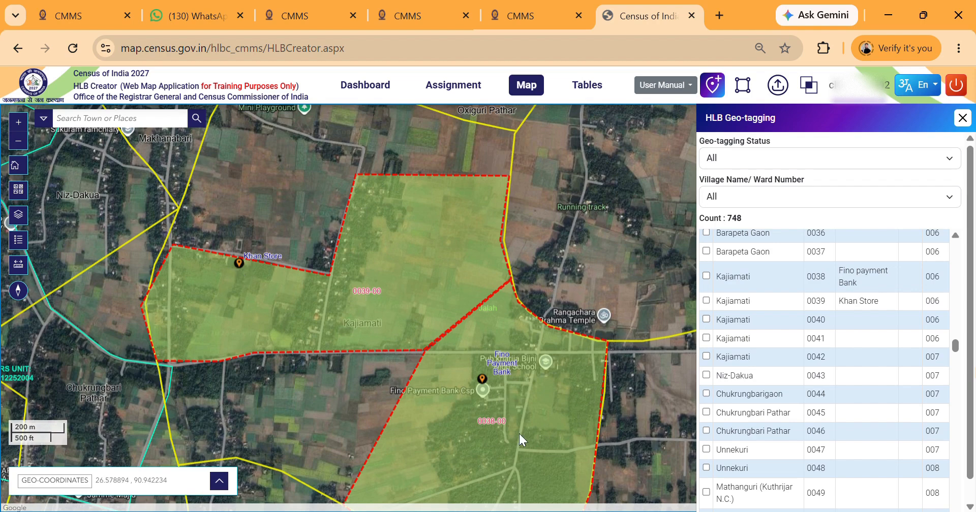
drag(520, 434, 533, 404)
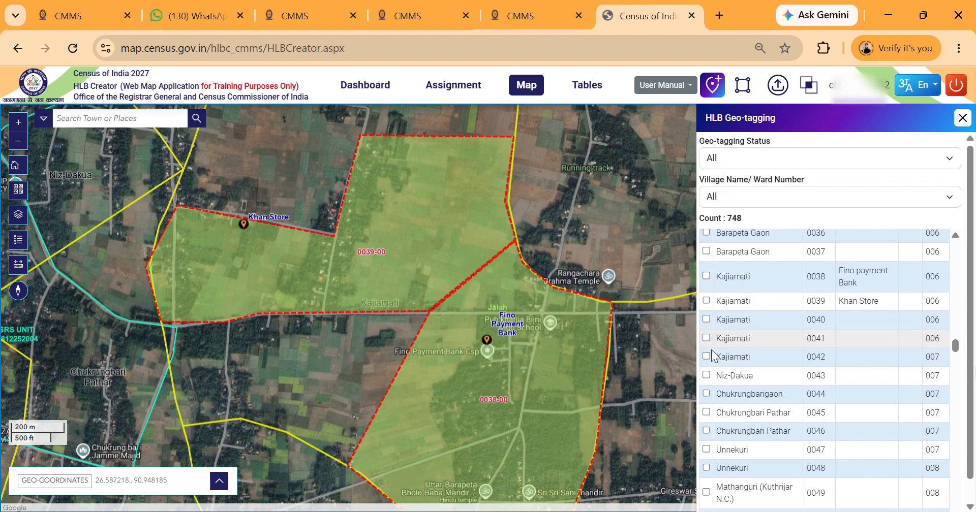
Step: Inspect the attribute details of HLB 0038 and the area east of HLB 0039, and close the geo-tagging and attribute panes
click(512, 451)
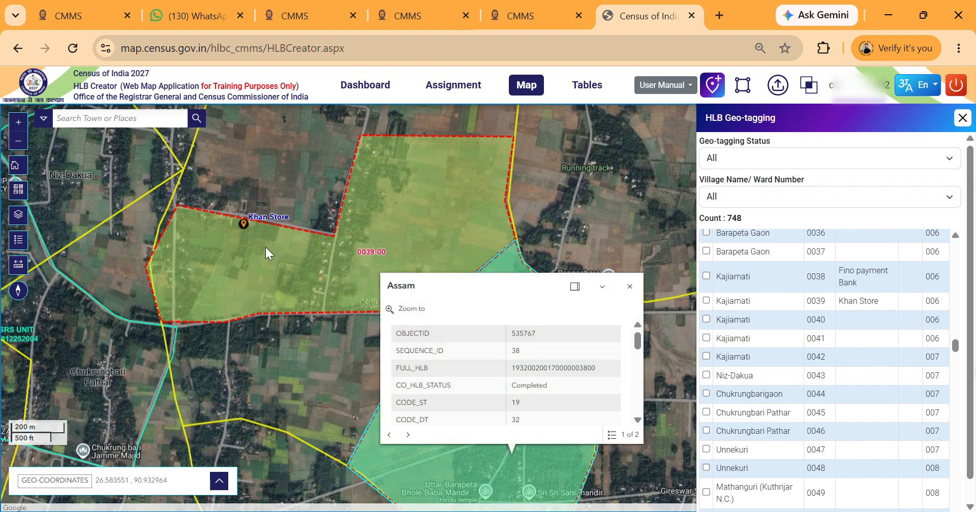
click(629, 286)
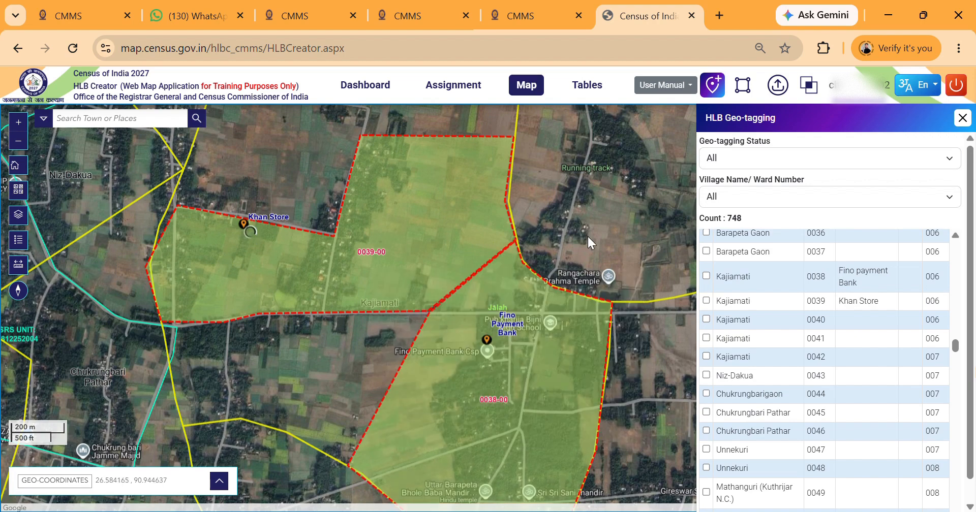
click(244, 228)
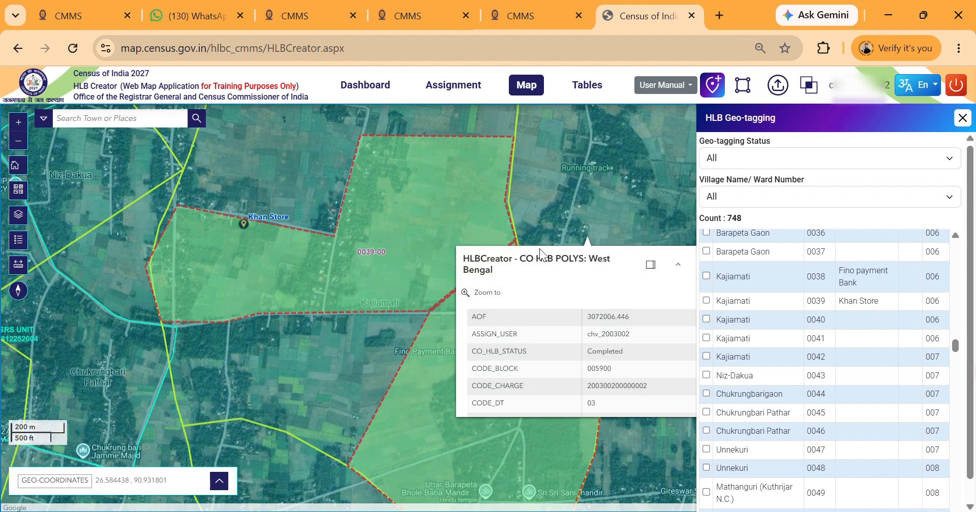
click(615, 237)
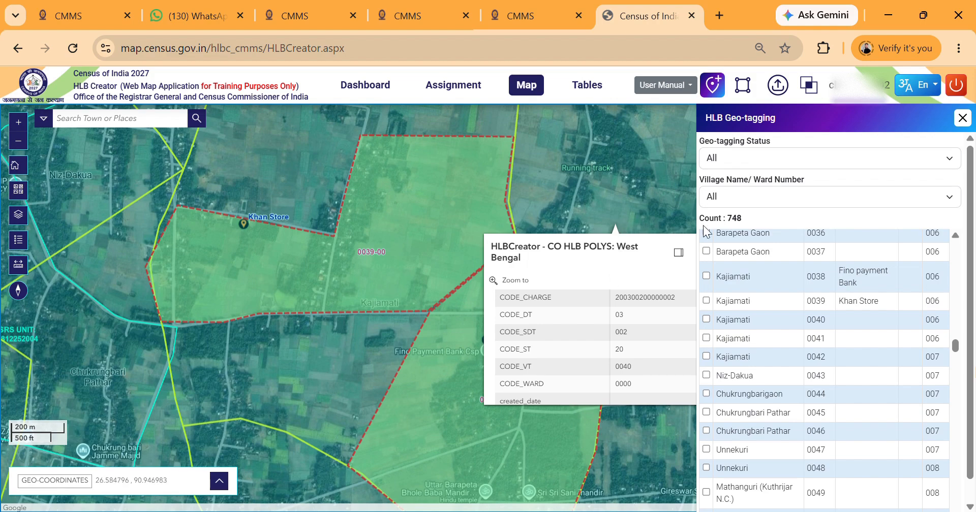
click(678, 252)
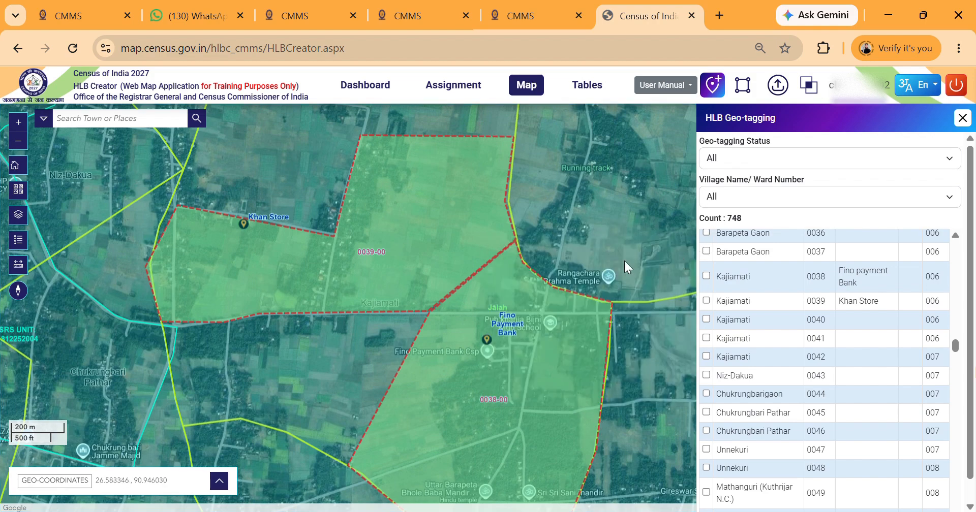
scroll(624, 259, down, 1)
scroll(630, 230, up, 1)
scroll(584, 233, down, 1)
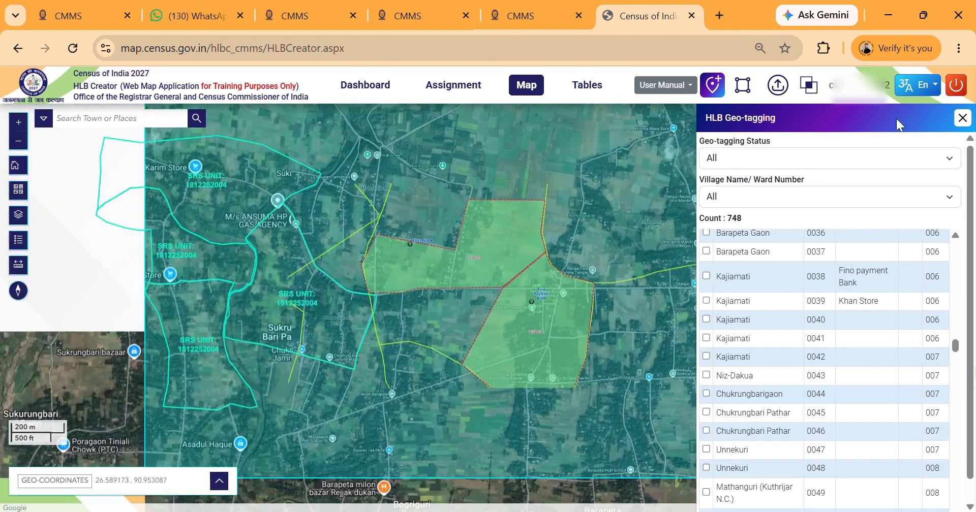
click(967, 118)
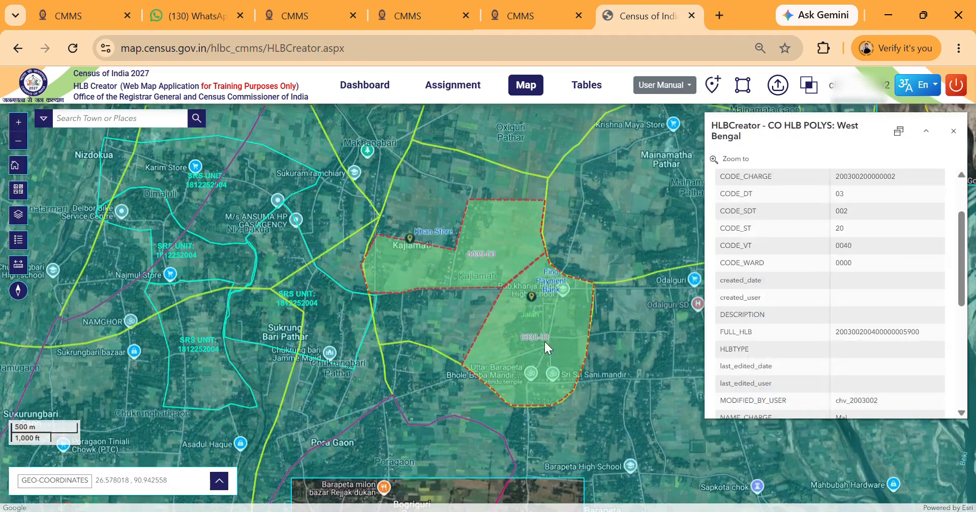
click(953, 131)
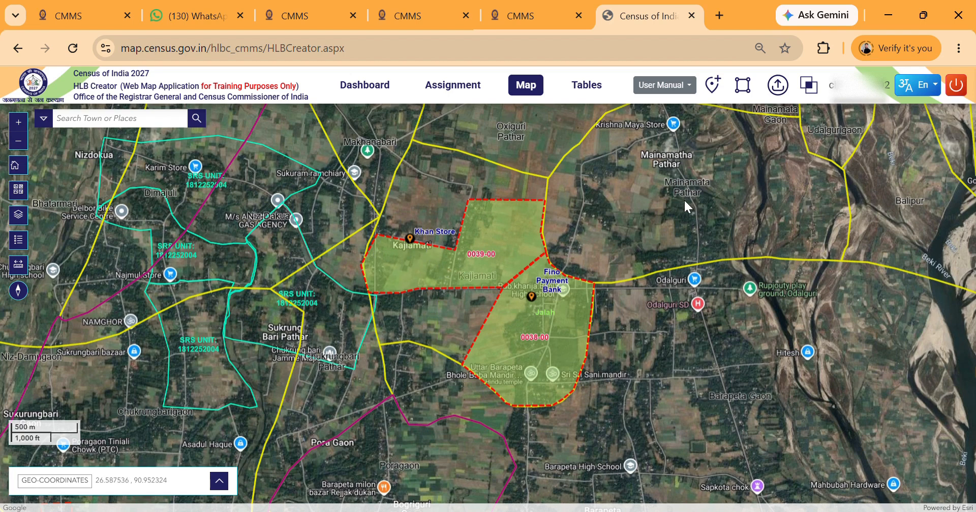
Step: List Kajiamati - 0017's records with the status "To be geo-tagged" and open the landmark details of HLB 0040
click(711, 84)
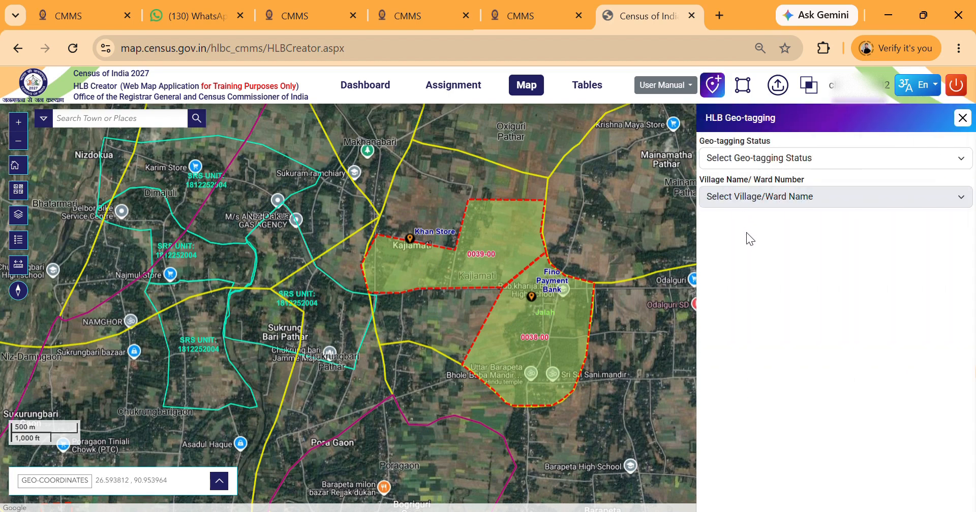
click(752, 218)
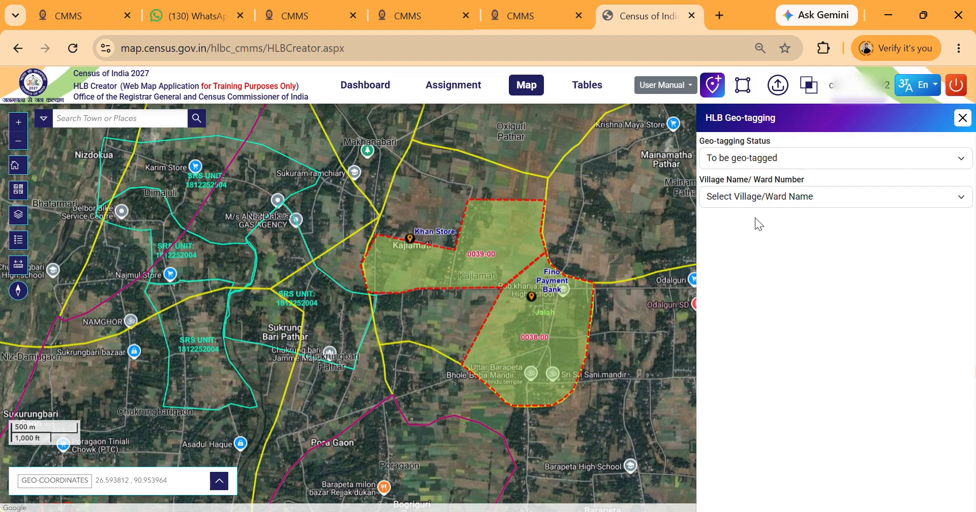
text(kaj)
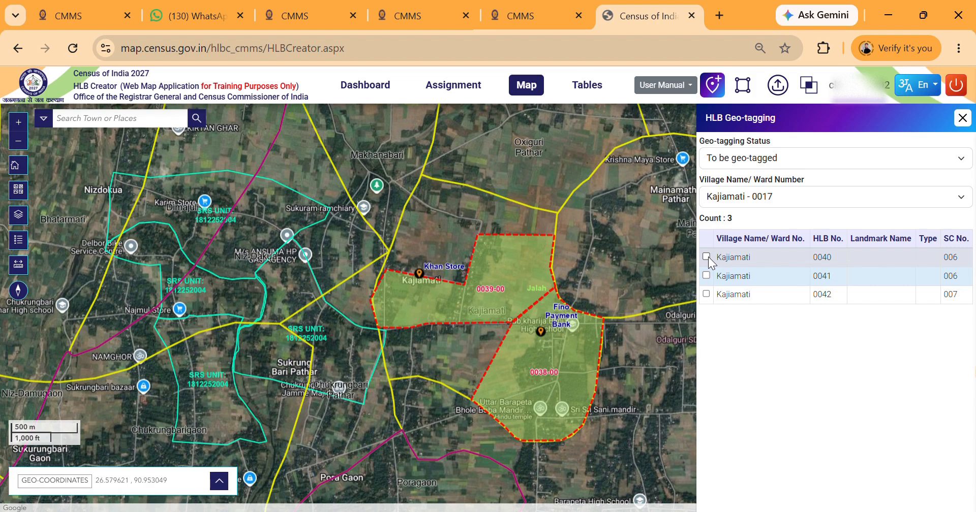
click(705, 256)
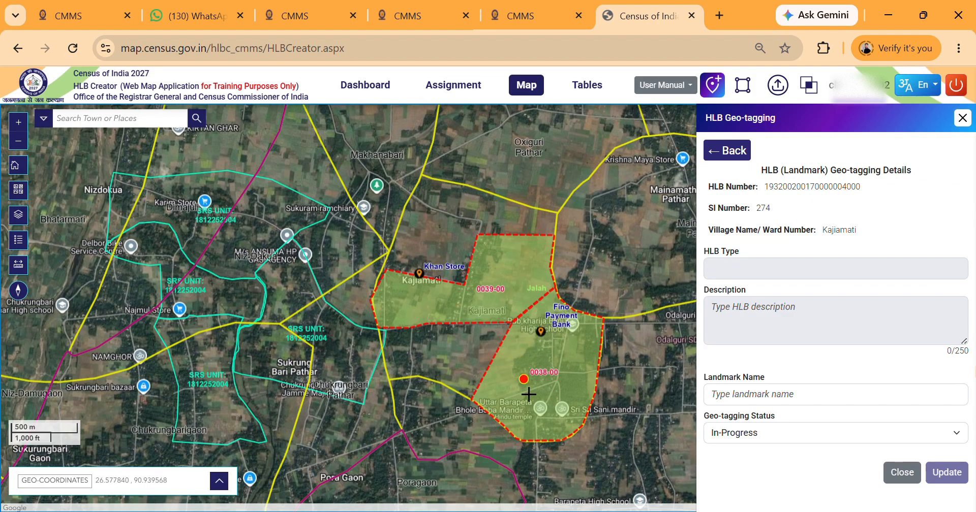
Step: Place the HLB 0040 landmark point in the fields south of HLB 0039 and west of HLB 0038
scroll(533, 310, up, 1)
click(490, 290)
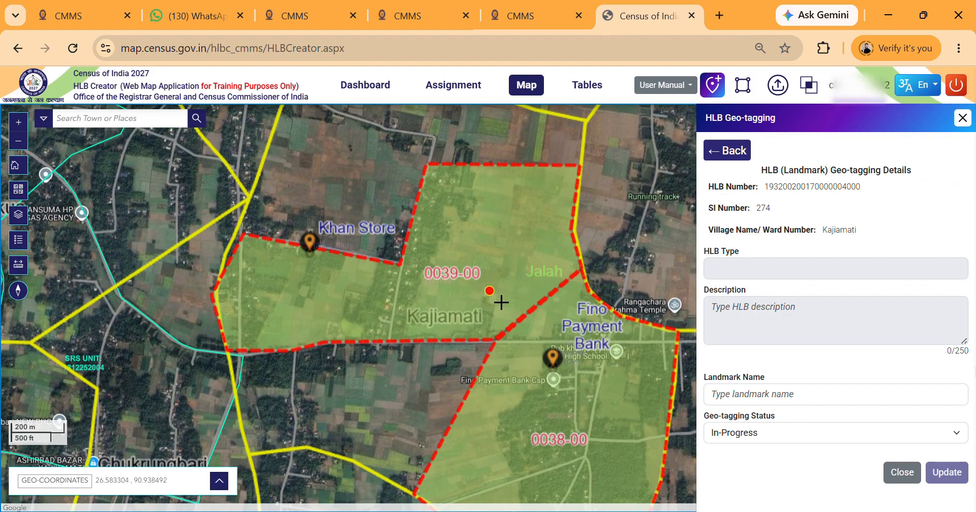
click(352, 423)
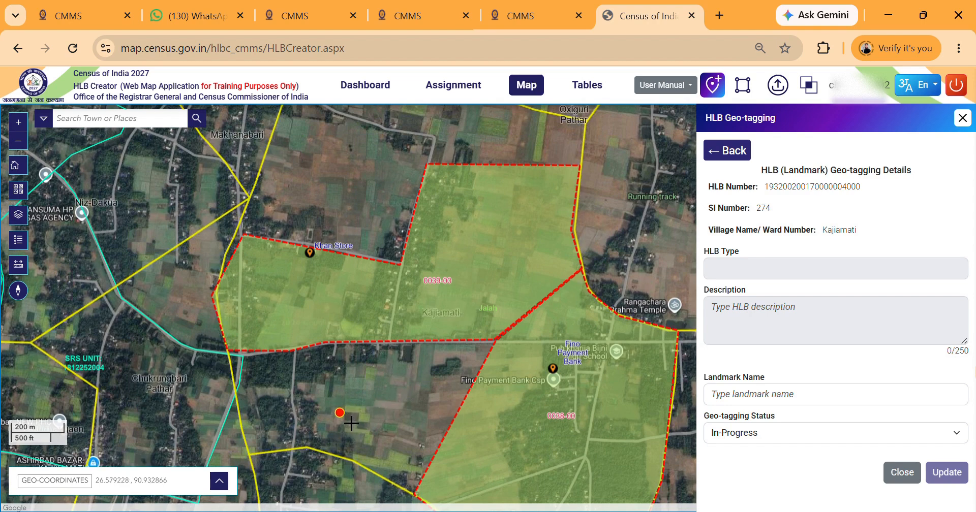
click(356, 418)
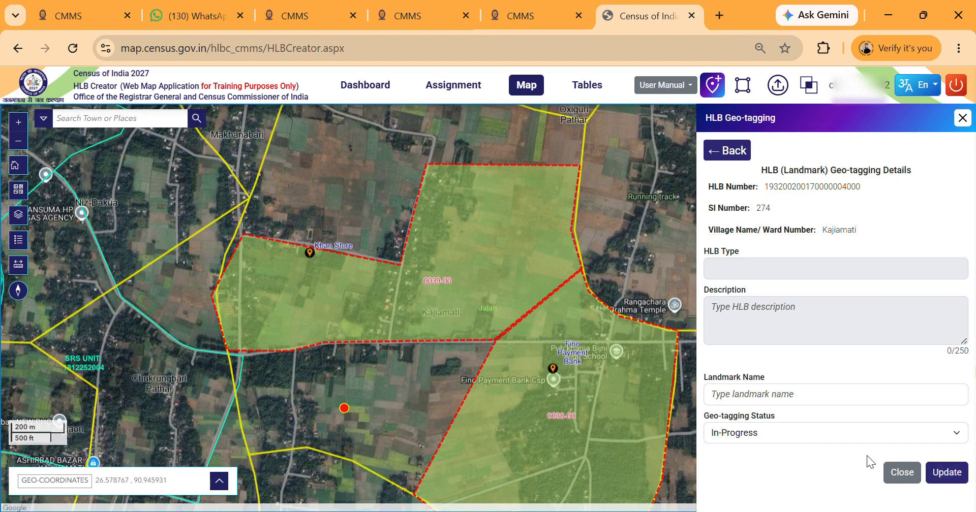
Step: Name the HLB 0040 landmark "Test2", set its geo-tagging status to Completed and save it
click(736, 439)
click(742, 489)
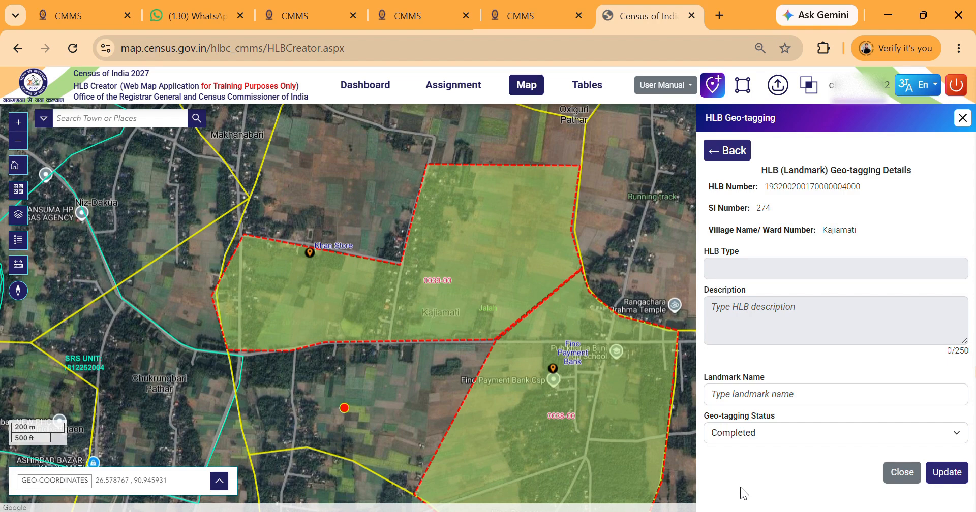
click(958, 477)
click(490, 311)
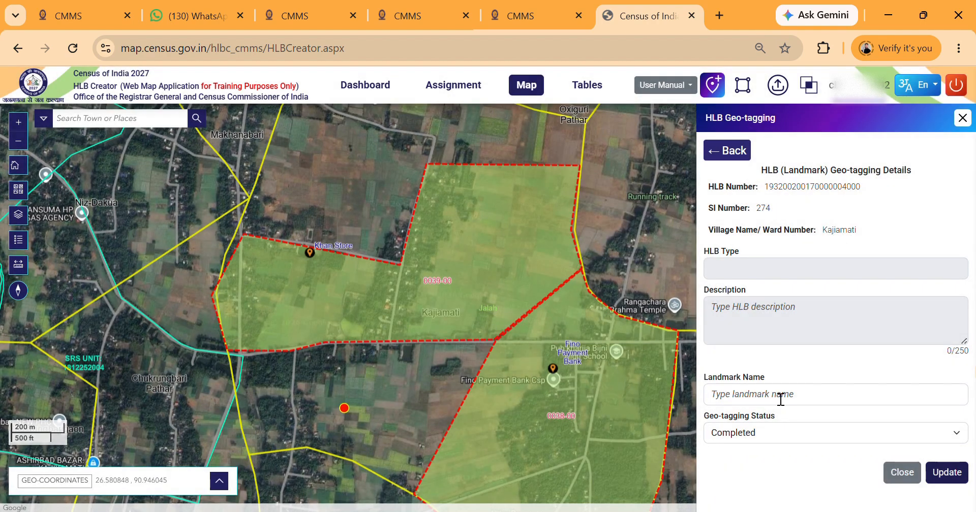
click(765, 397)
text(Test2)
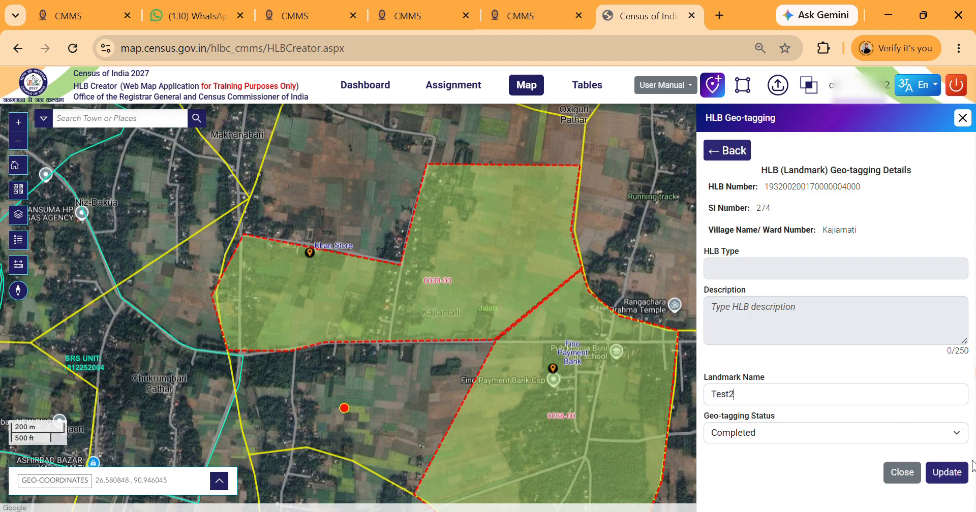
click(951, 482)
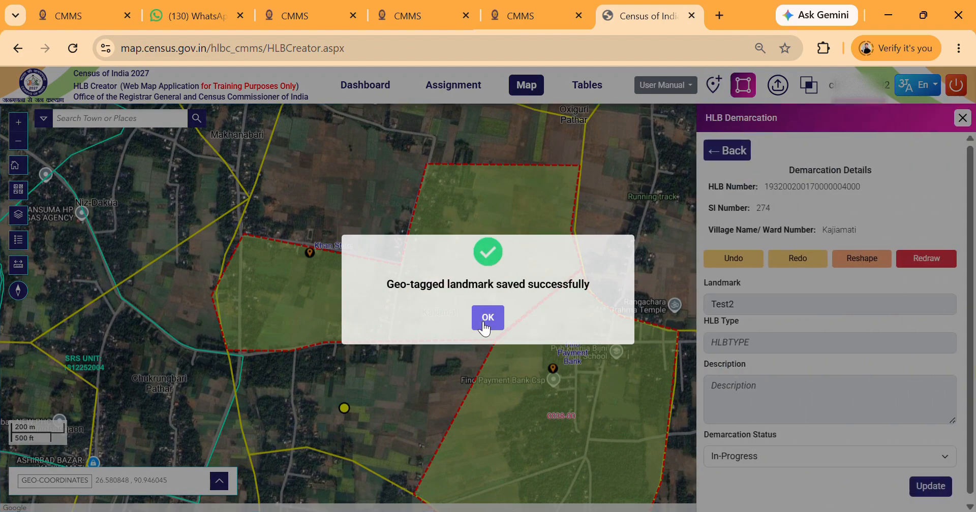
click(485, 320)
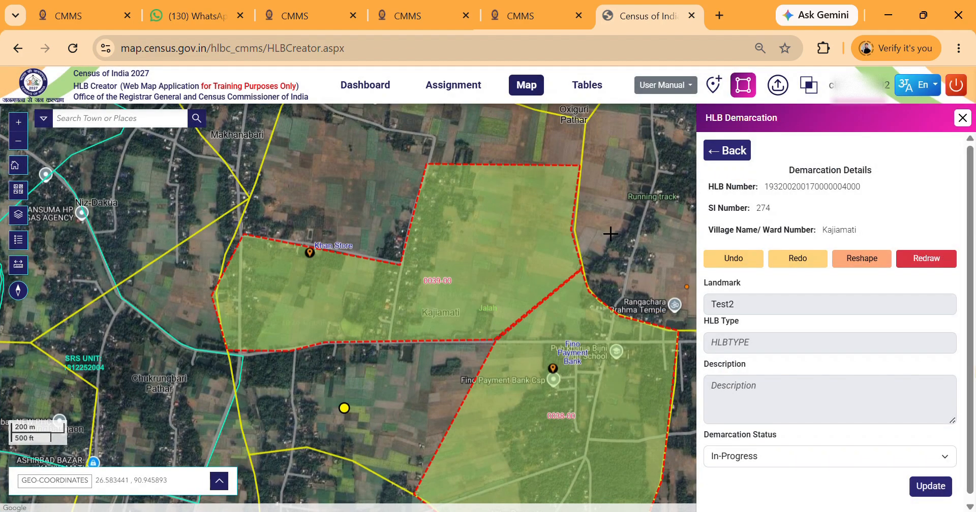
Step: Draw the HLB 0040 boundary polygon around Mini Playground, following the northern edge of HLB 0039 and the yellow village boundary
drag(381, 224, 390, 288)
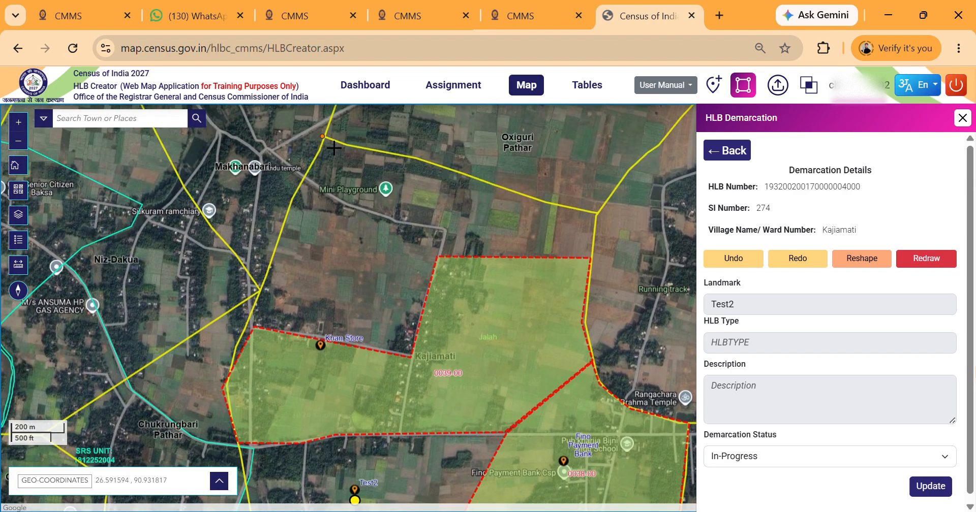
click(331, 151)
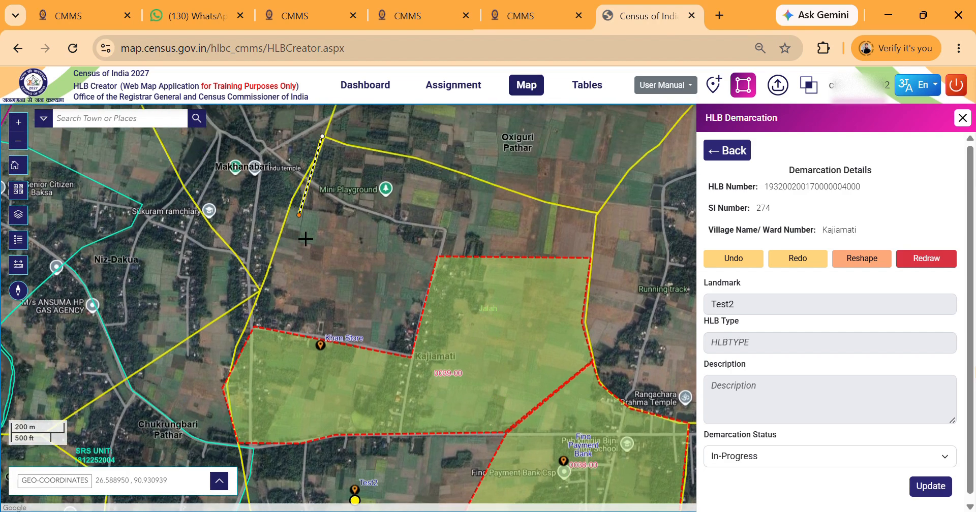
click(305, 211)
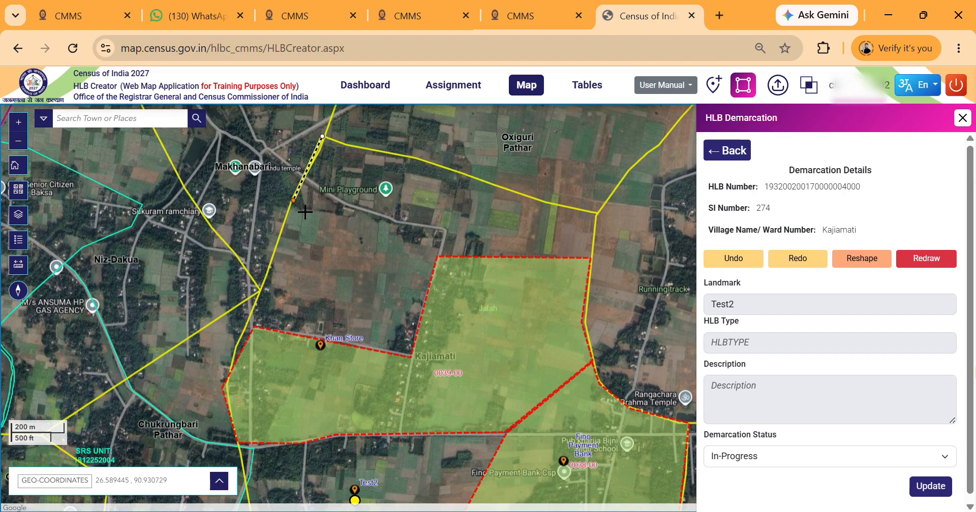
click(259, 338)
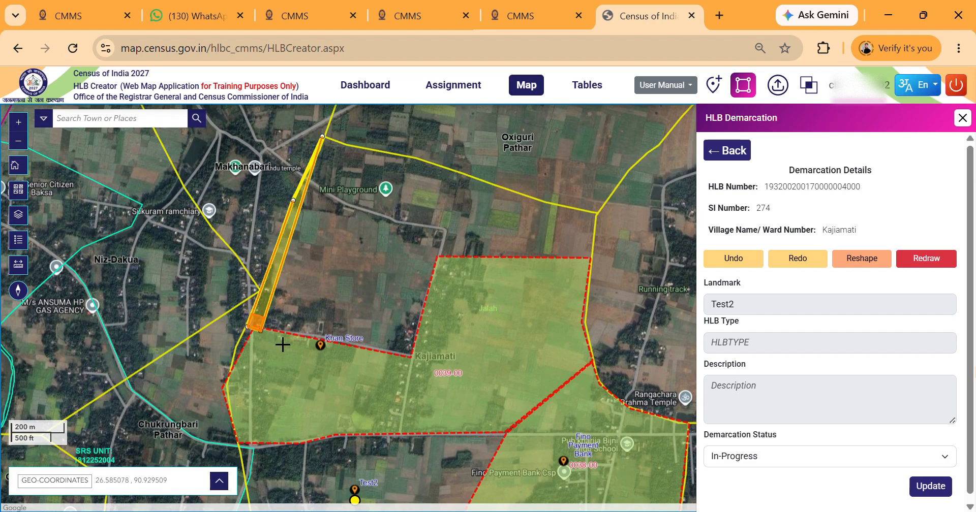
click(424, 368)
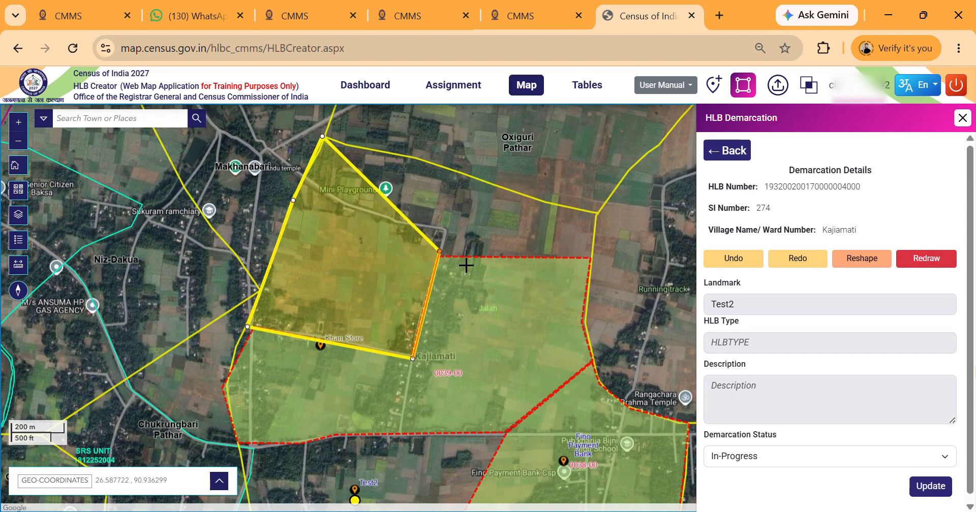
click(601, 266)
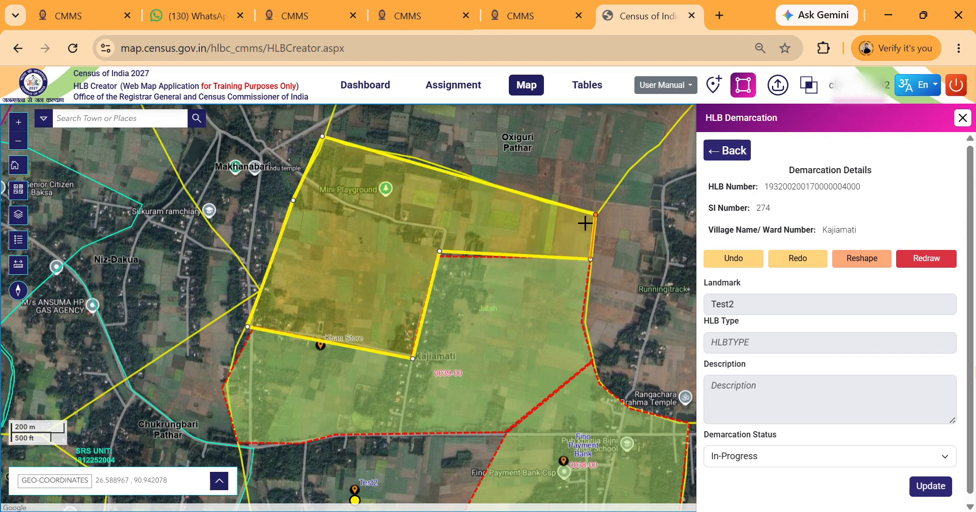
click(585, 223)
double_click(414, 158)
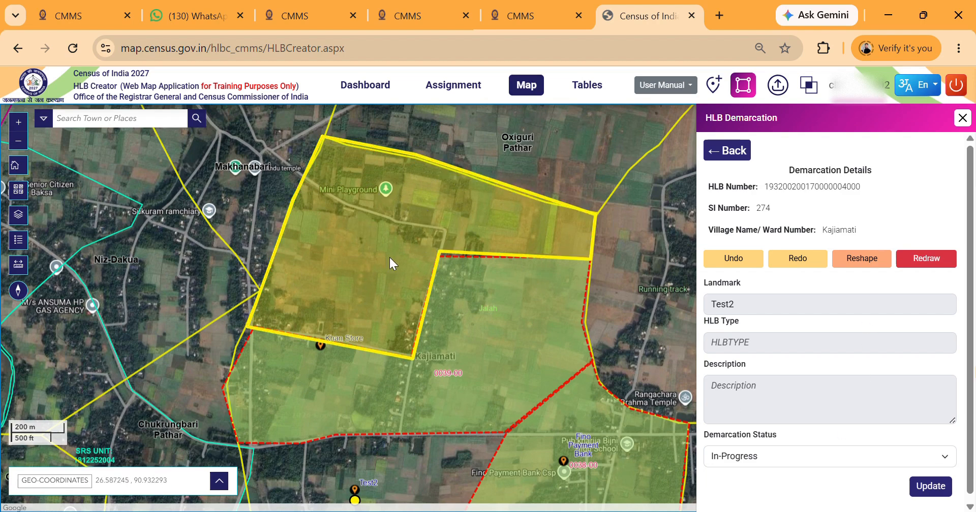
Step: Set the HLB 0040 demarcation status to Completed and save the boundary
click(754, 456)
click(764, 440)
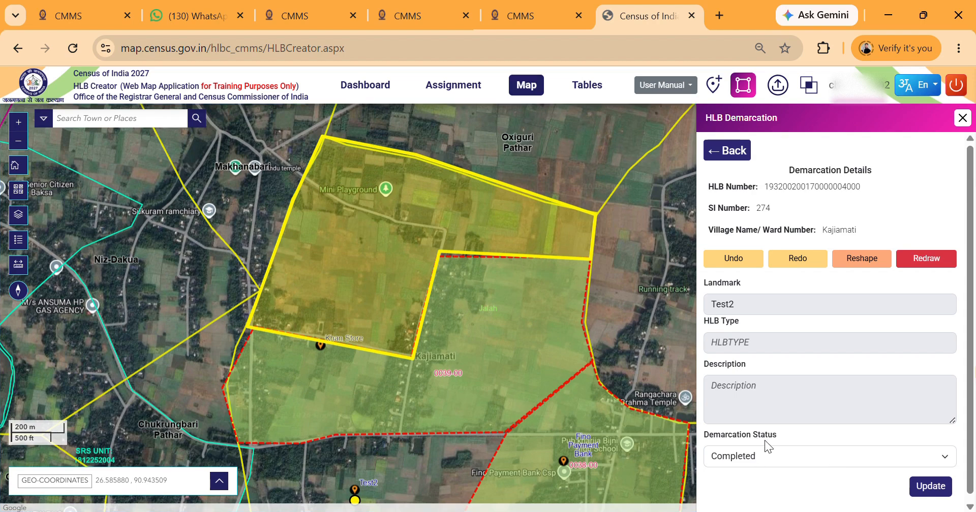
click(930, 488)
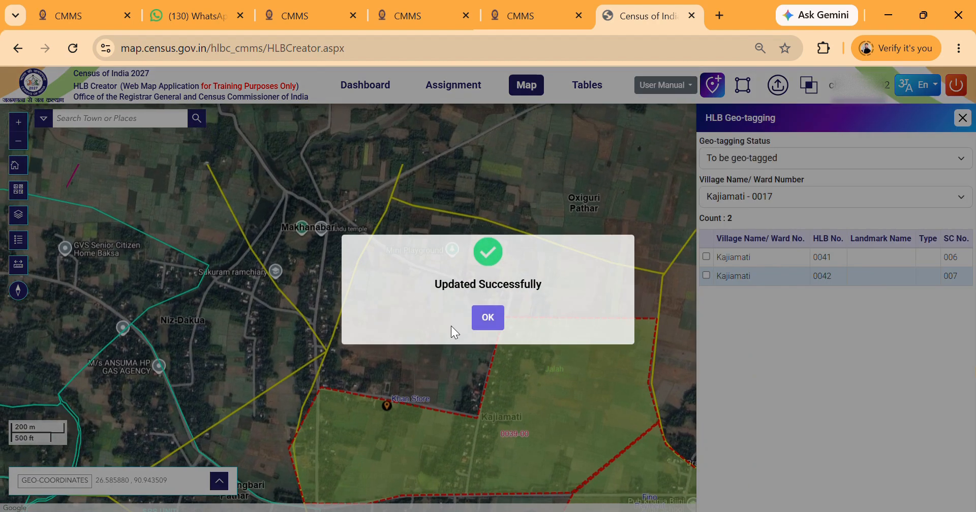
click(488, 318)
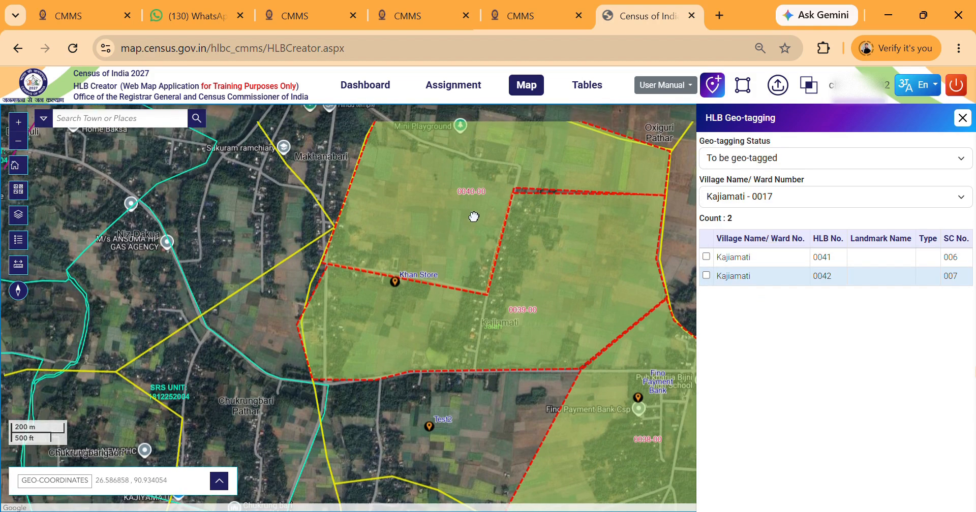
Step: Open the geo-tagging details of Kajiamati HLB 0040 from the list of all villages with all geo-tagging statuses
click(721, 90)
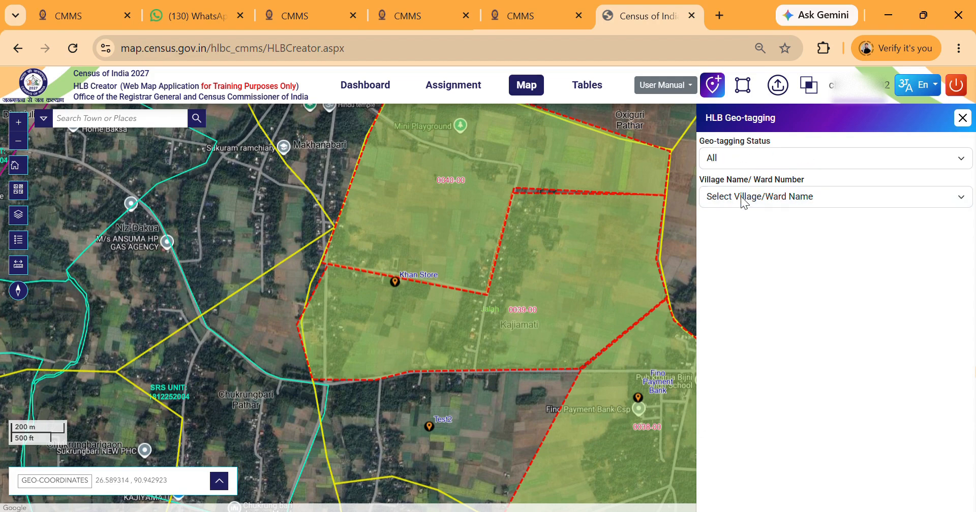
scroll(828, 320, down, 5)
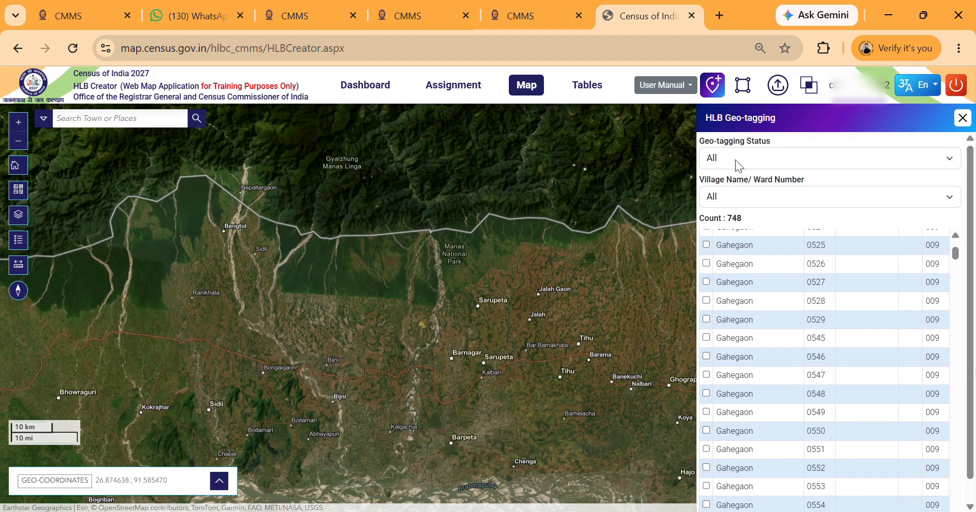
scroll(844, 305, down, 10)
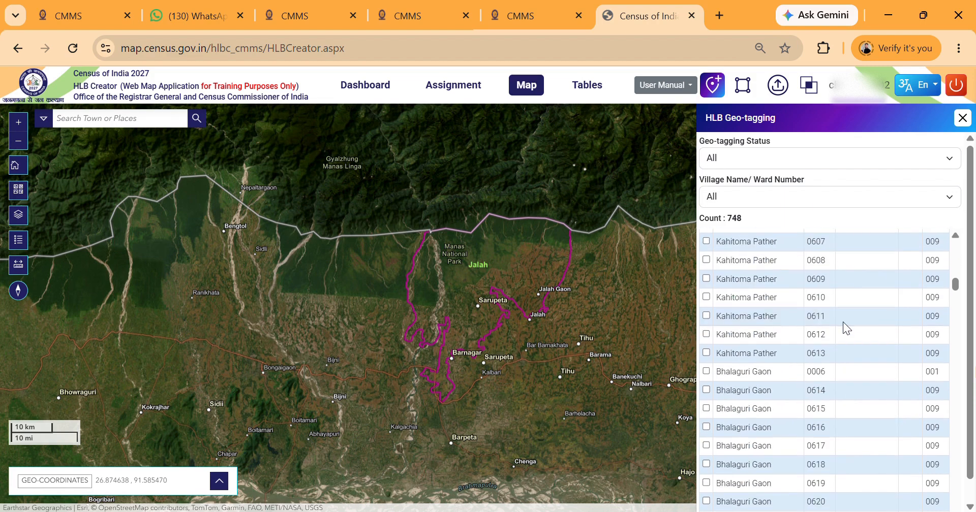
scroll(846, 330, down, 10)
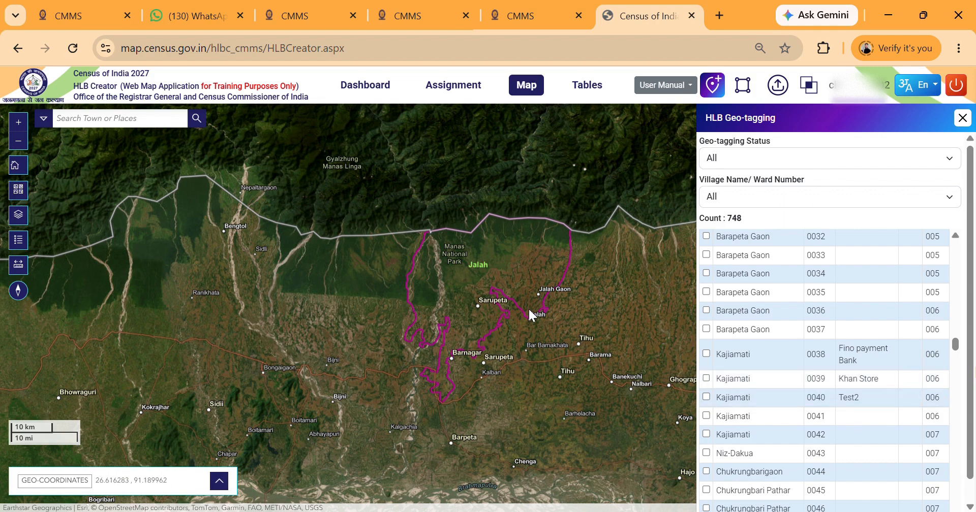
scroll(538, 319, down, 1)
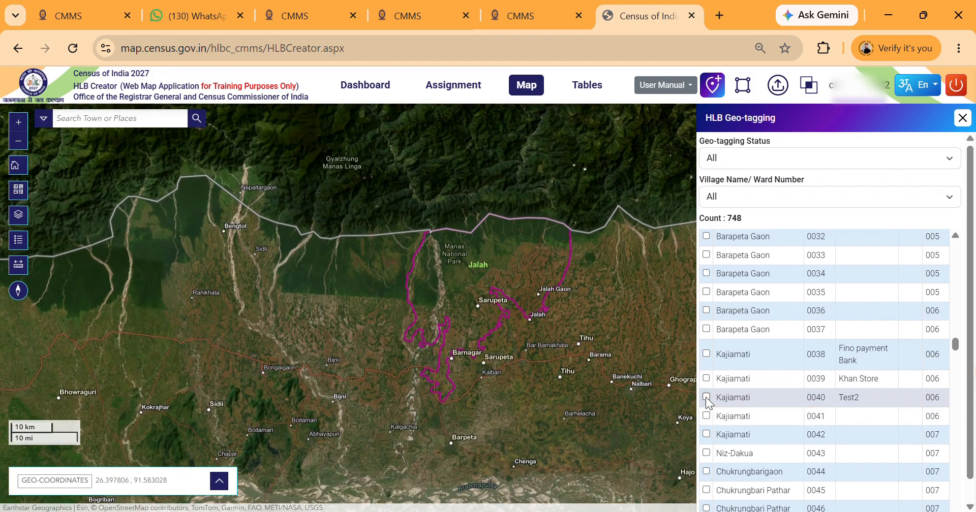
click(705, 397)
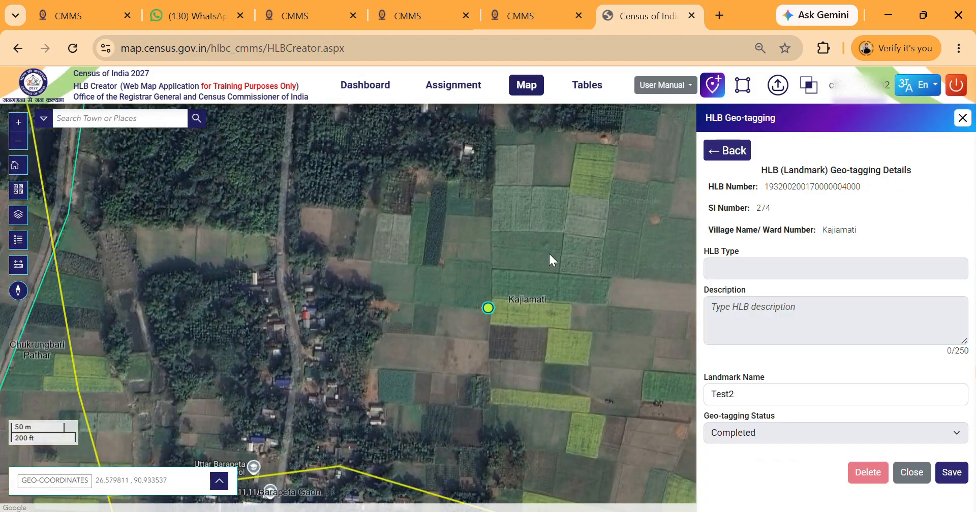
Step: Move the HLB 0040 landmark point from the fields south of HLB 0039 onto Mini Playground, inside the HLB 0040 boundary
scroll(511, 218, down, 1)
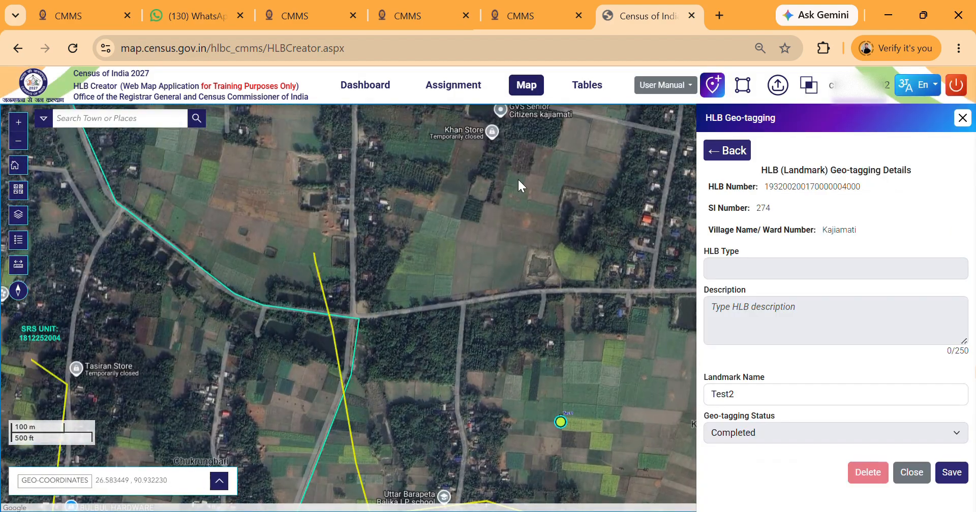
scroll(518, 186, down, 1)
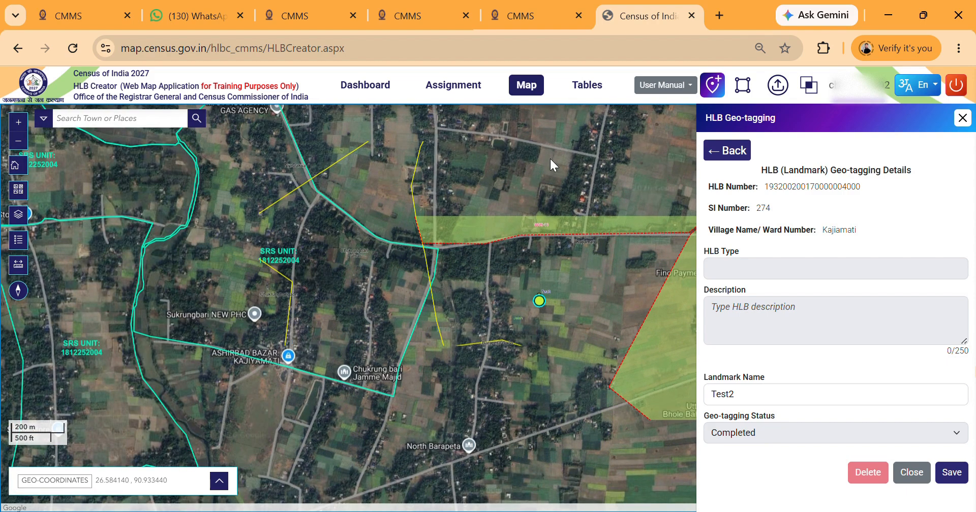
drag(547, 137, 565, 266)
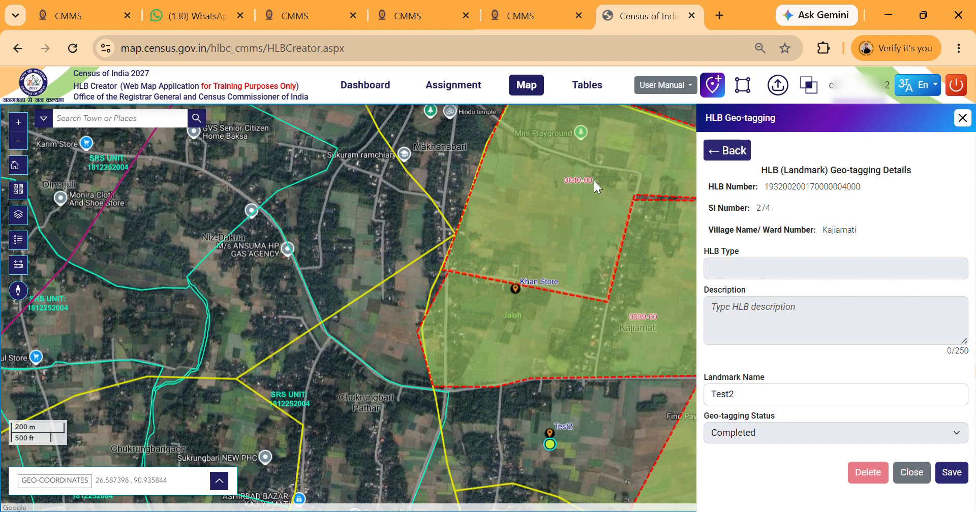
drag(594, 181, 456, 247)
drag(494, 349, 474, 213)
drag(519, 352, 519, 435)
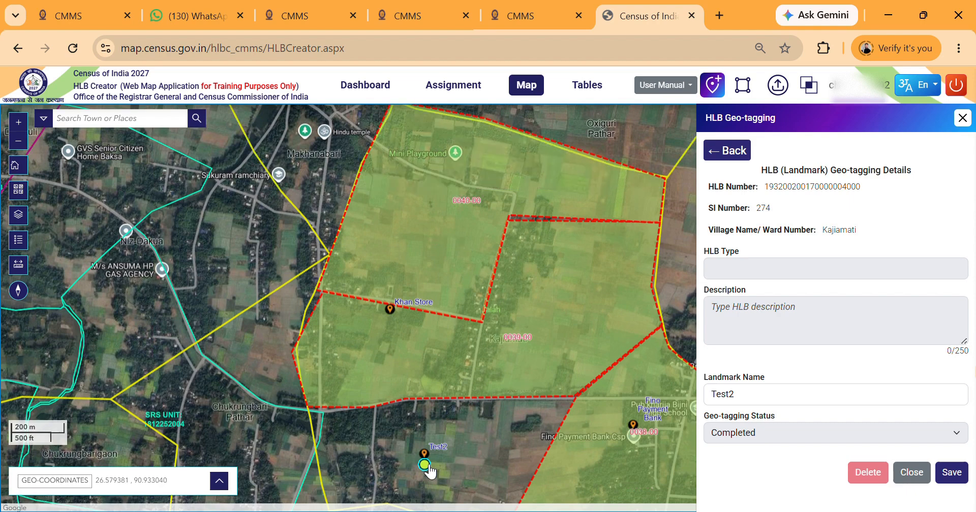
click(454, 154)
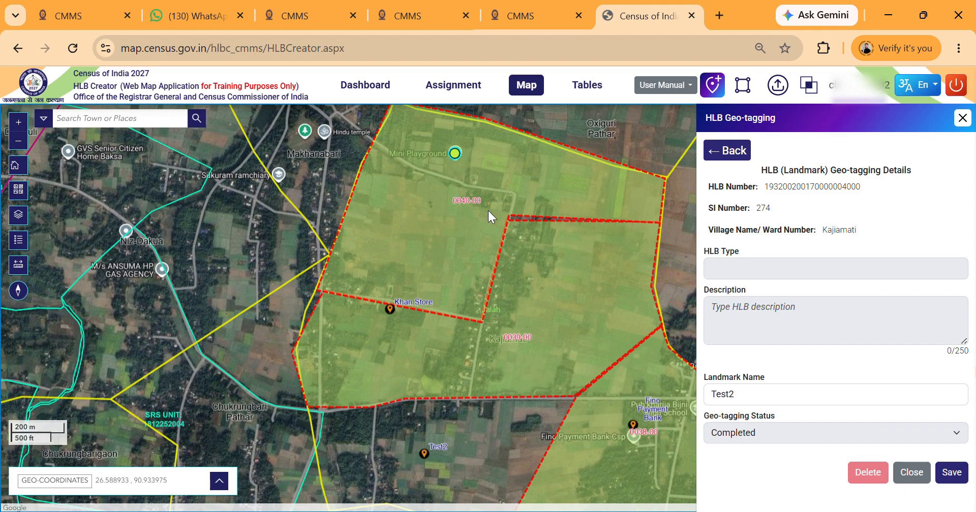
Step: Rename the HLB 0040 landmark "Mini Playground", save it and close the geo-tagging list
drag(771, 402, 661, 382)
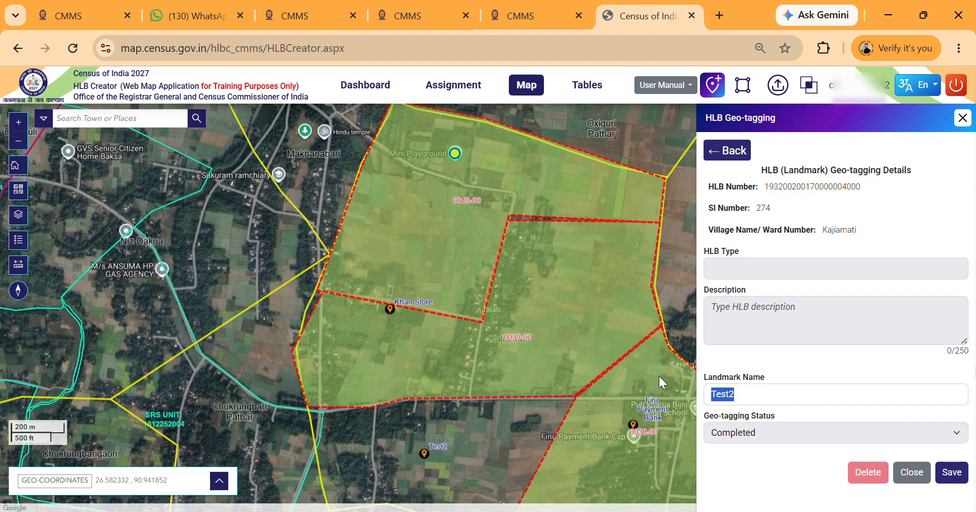
text(Mini Playgr)
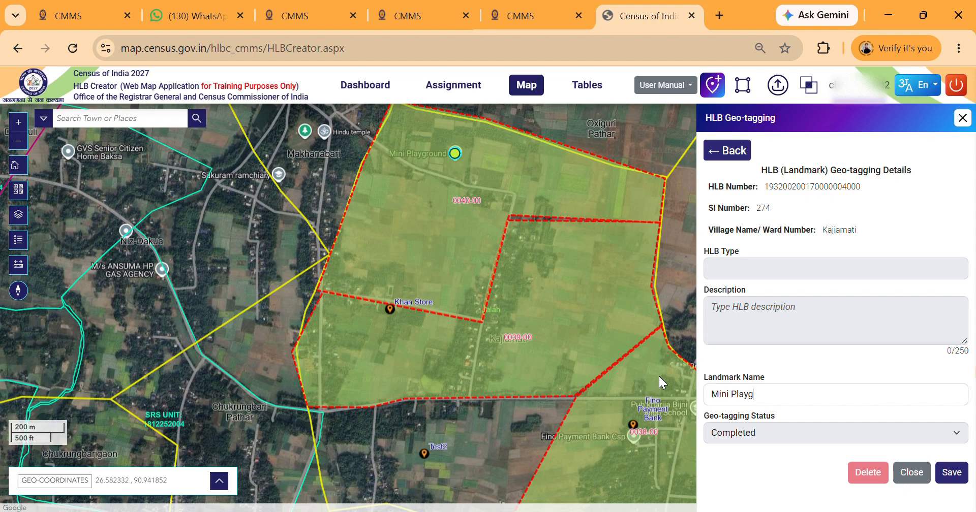
text(ound)
click(941, 477)
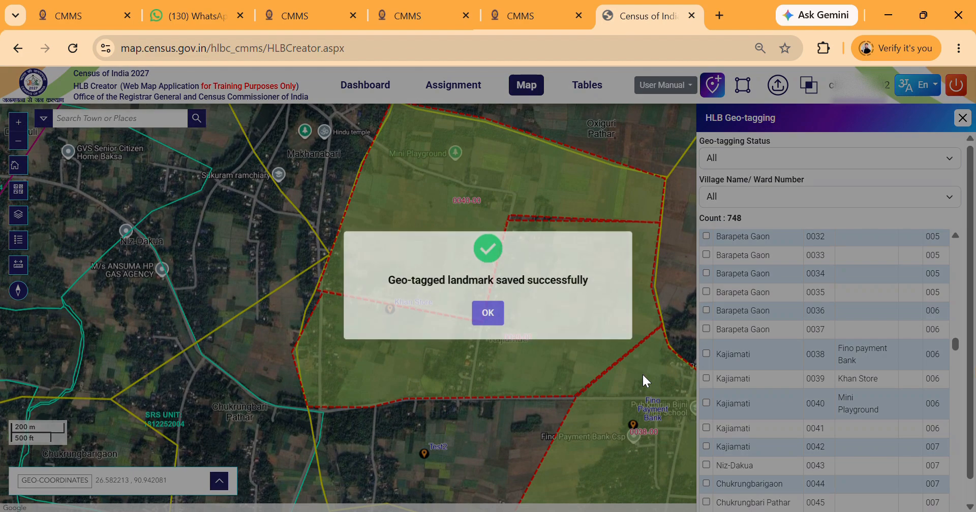
click(487, 317)
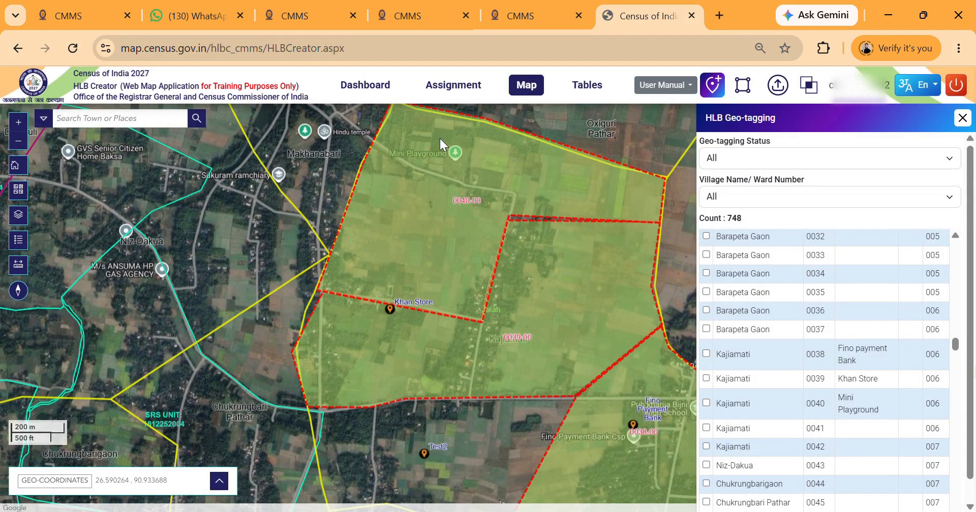
scroll(550, 249, down, 2)
scroll(555, 303, up, 2)
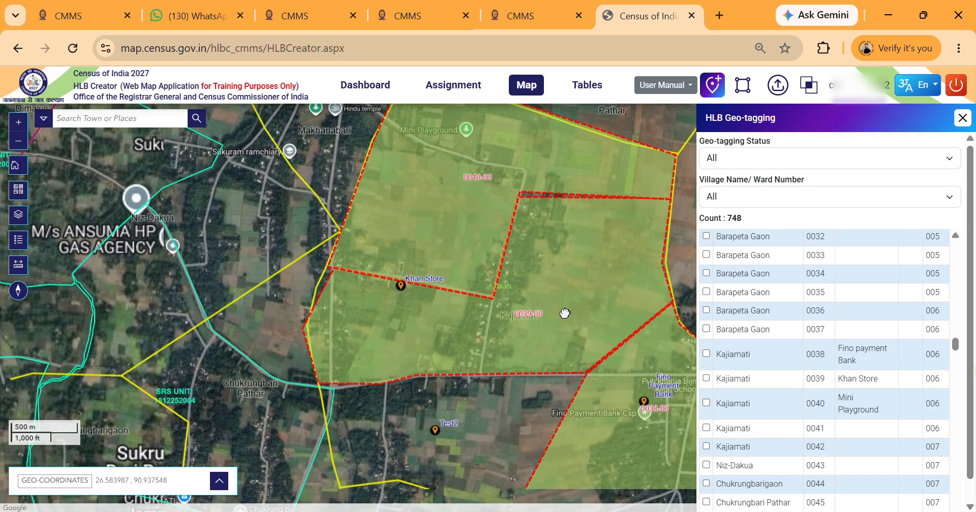
drag(499, 139, 499, 168)
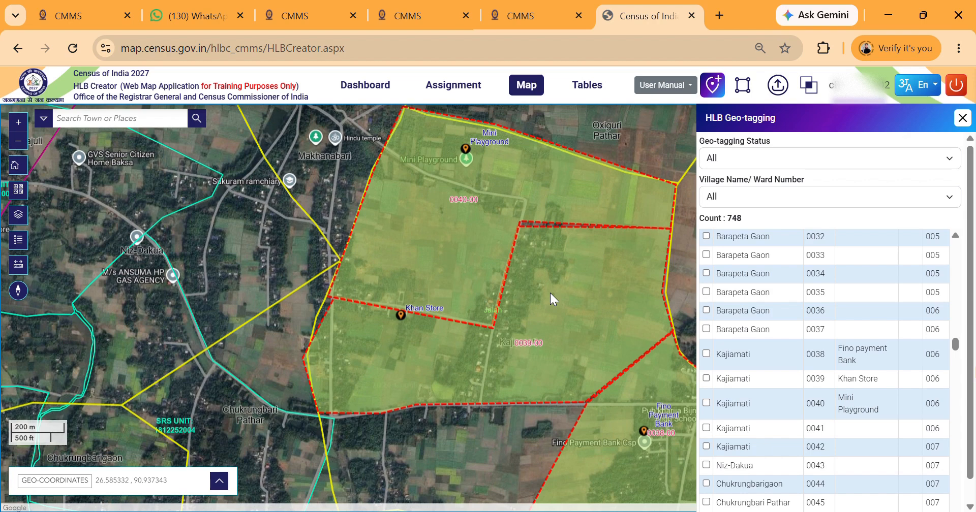
click(962, 117)
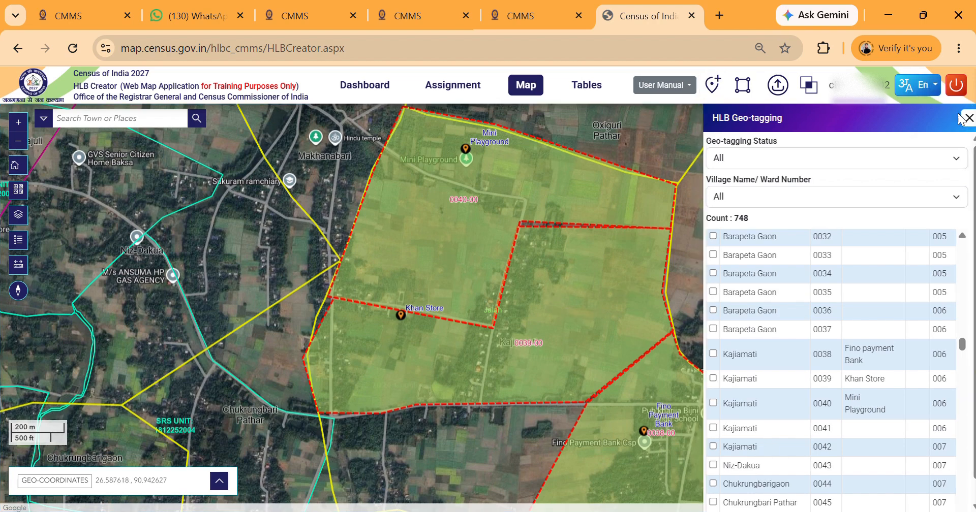